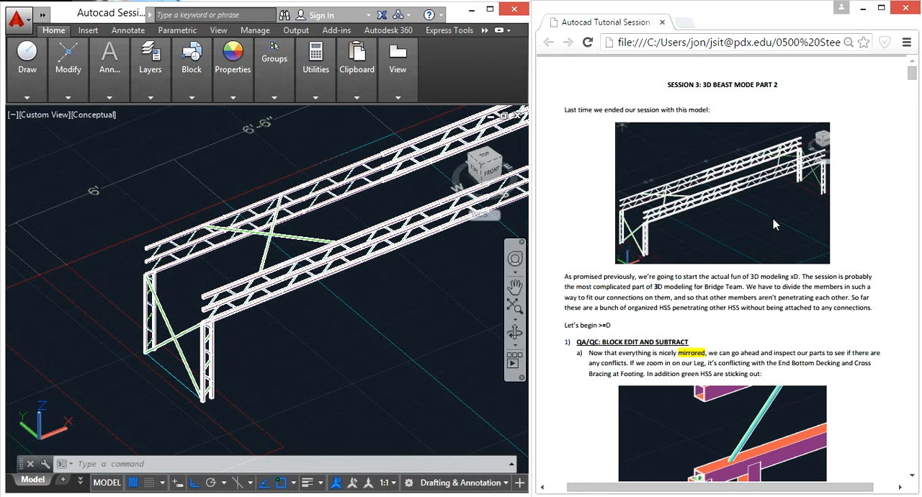
Examine the bridge model for member conflicts, especially where the leg meets the bottom decking and the green cross bracing.
click(473, 346)
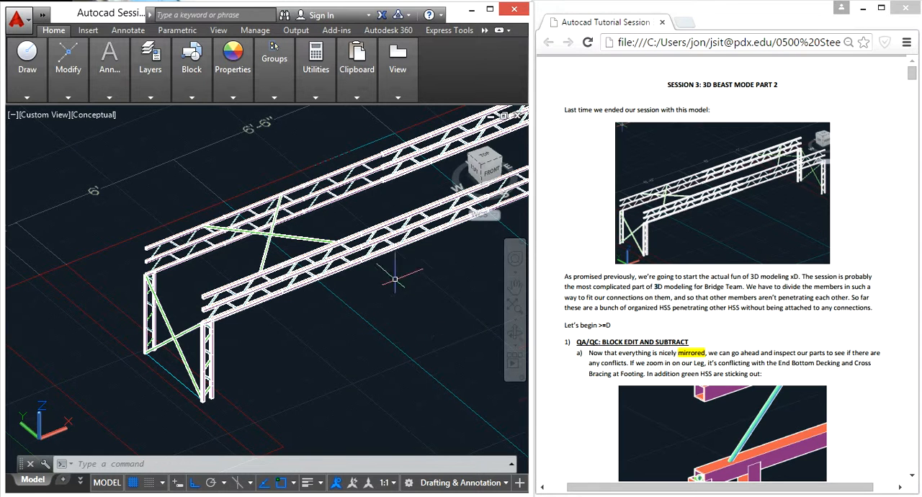
scroll(378, 285, down, 5)
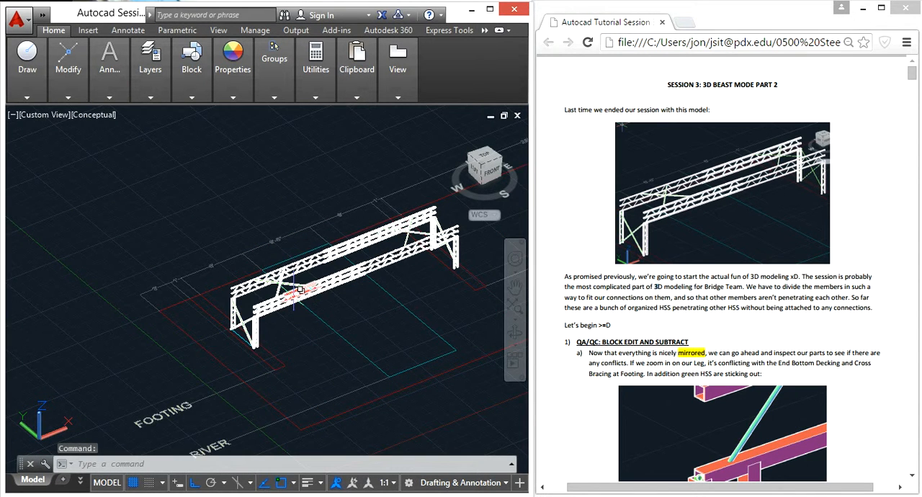
scroll(255, 328, up, 10)
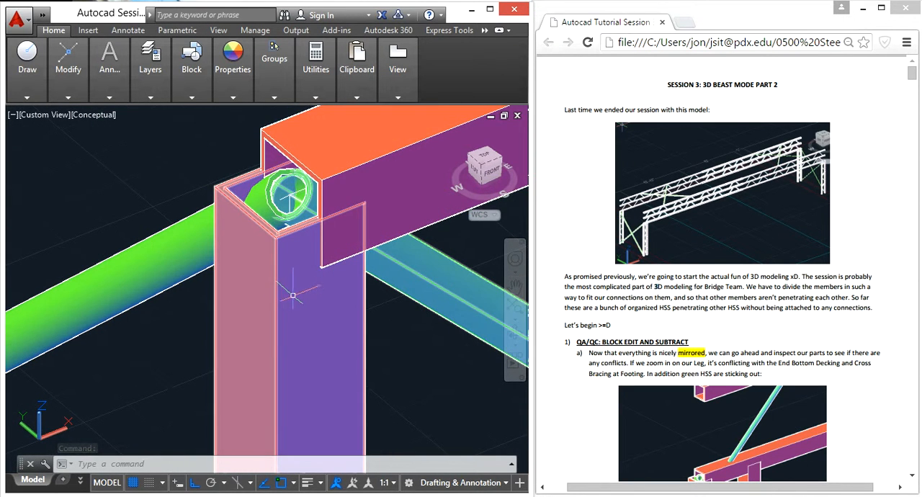
scroll(394, 347, down, 3)
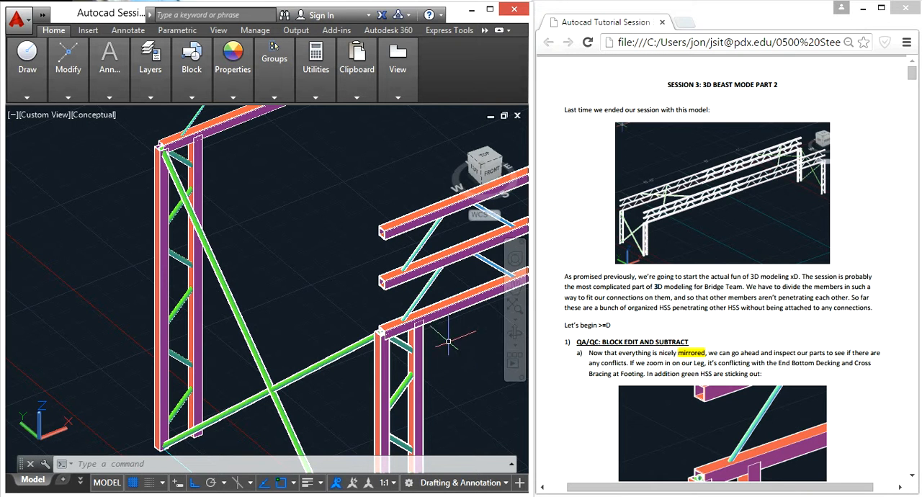
scroll(438, 336, down, 2)
middle_drag(398, 391, 295, 324)
click(306, 308)
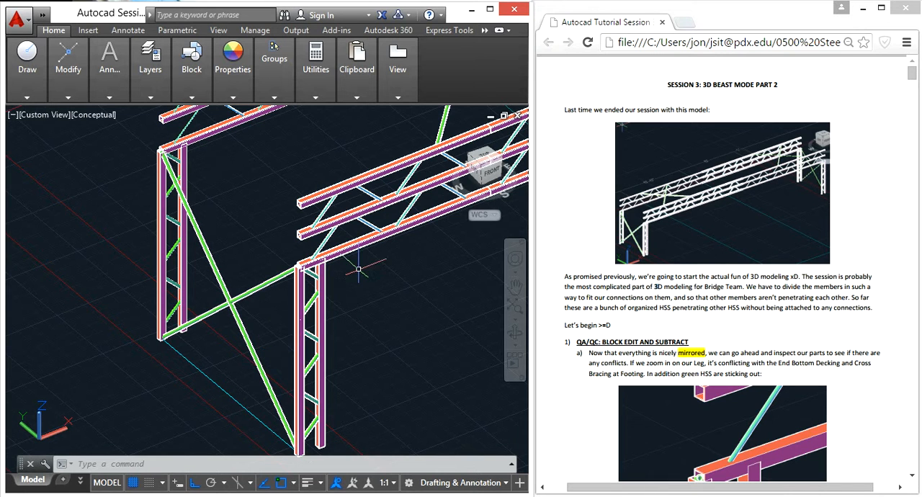
scroll(356, 284, up, 4)
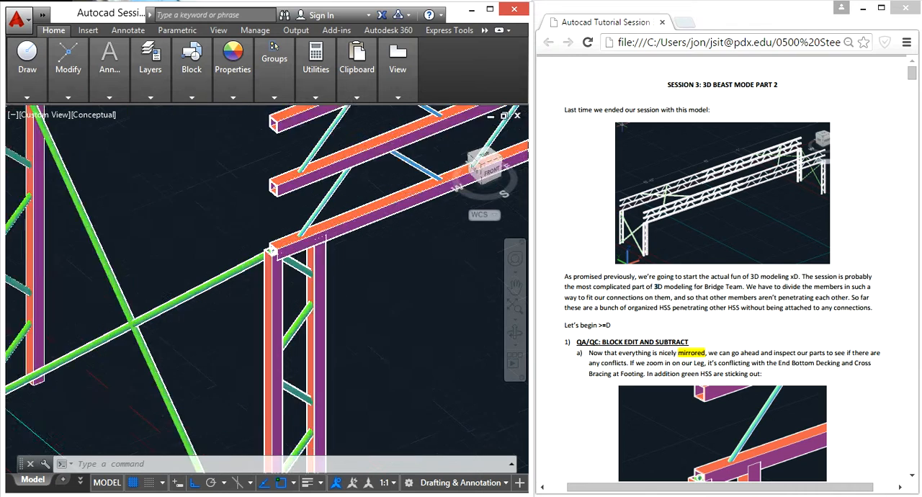
scroll(307, 220, down, 5)
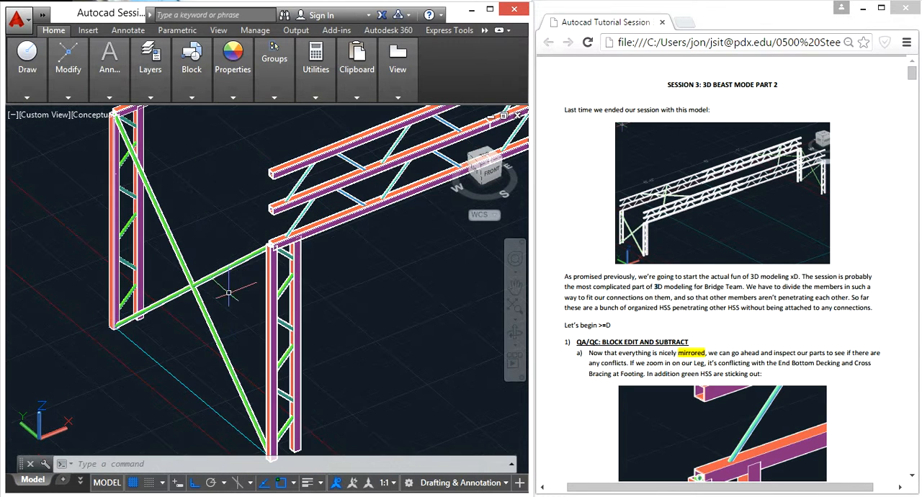
scroll(379, 180, down, 5)
middle_drag(401, 186, 211, 334)
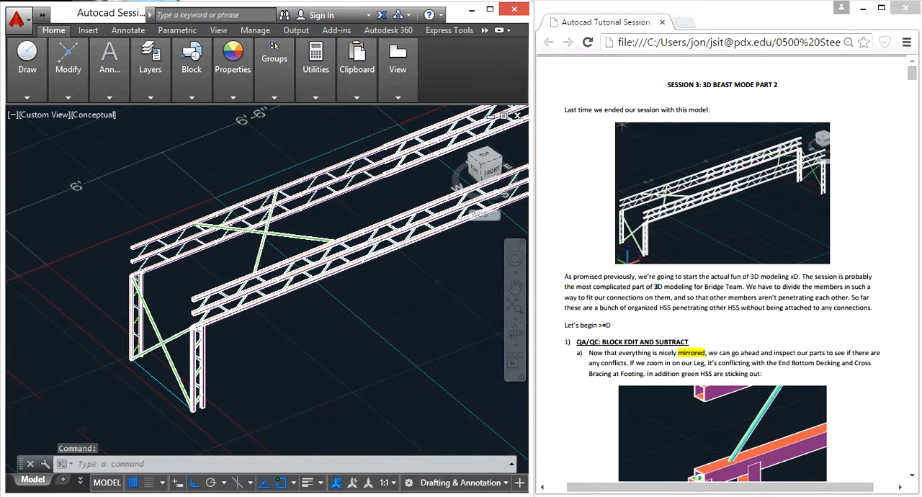
scroll(216, 293, up, 5)
scroll(218, 294, down, 5)
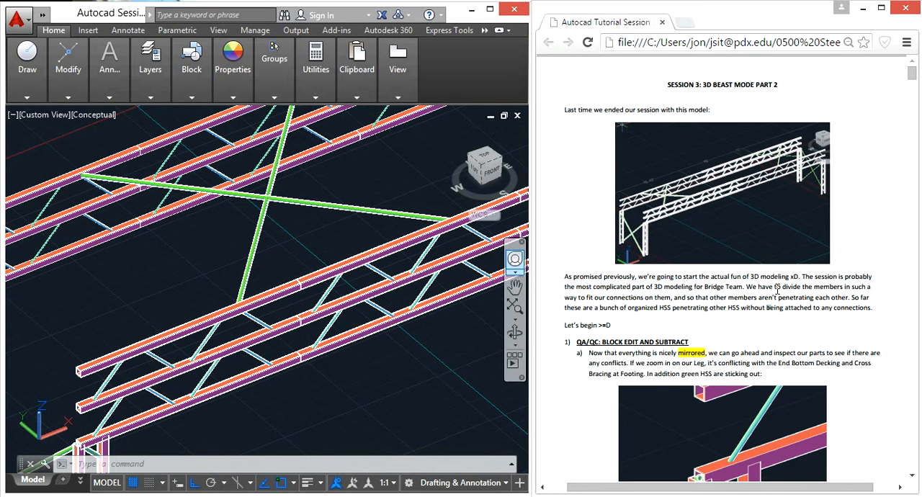
Read the tutorial's Block Edit and Subtract section and examine the overlap between the leg's top, End Bottom Decking and footing cross bracing.
scroll(781, 294, down, 3)
scroll(857, 295, down, 3)
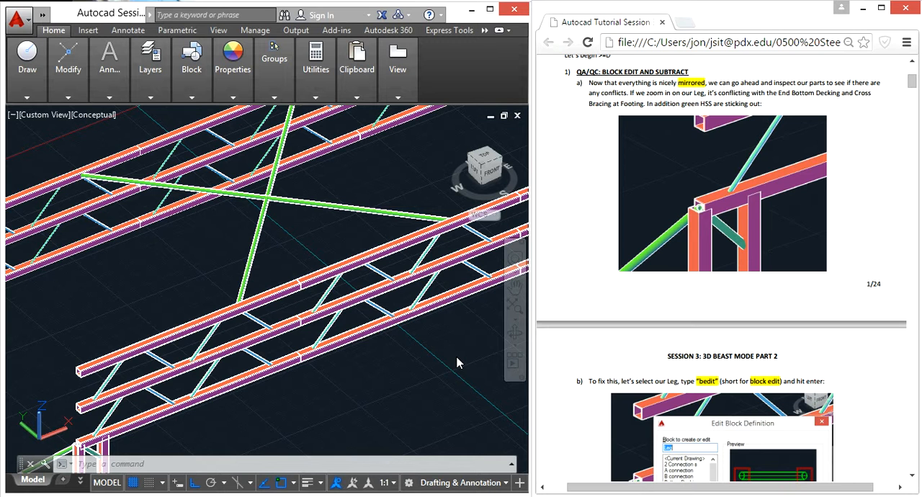
click(371, 391)
scroll(331, 386, down, 5)
middle_drag(366, 329, 428, 262)
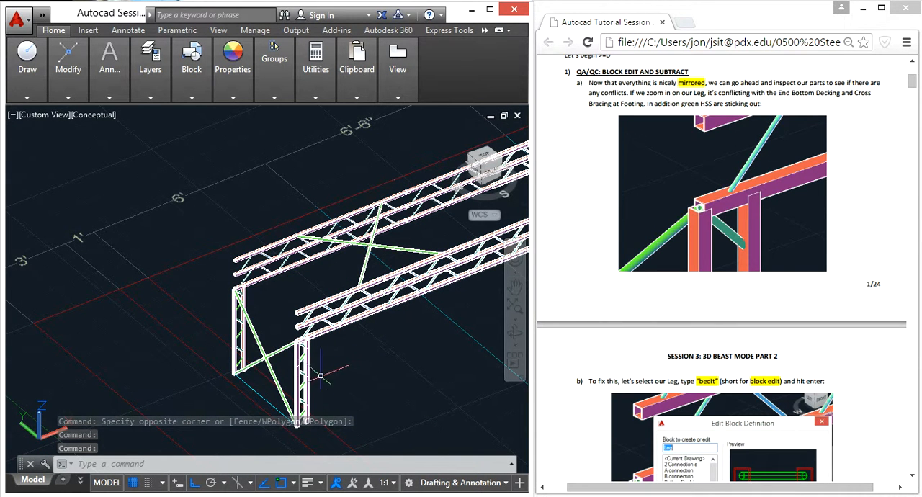
scroll(316, 352, up, 5)
scroll(271, 336, up, 8)
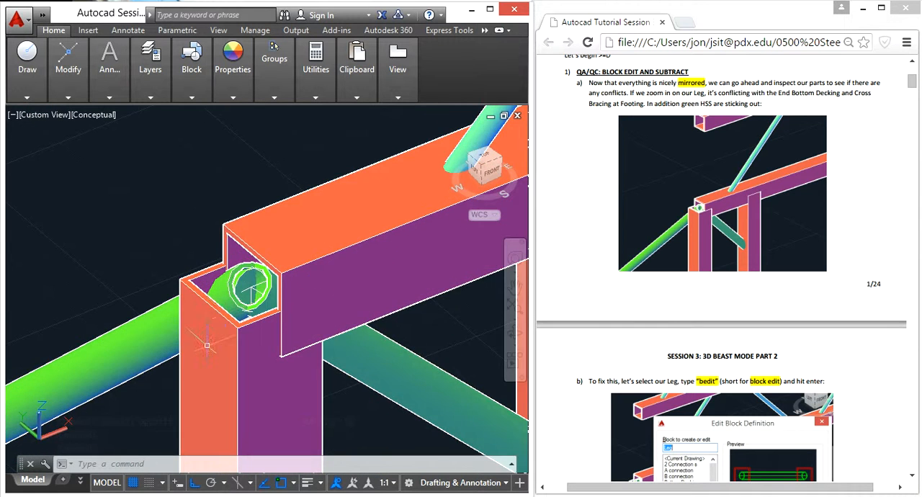
scroll(349, 287, down, 4)
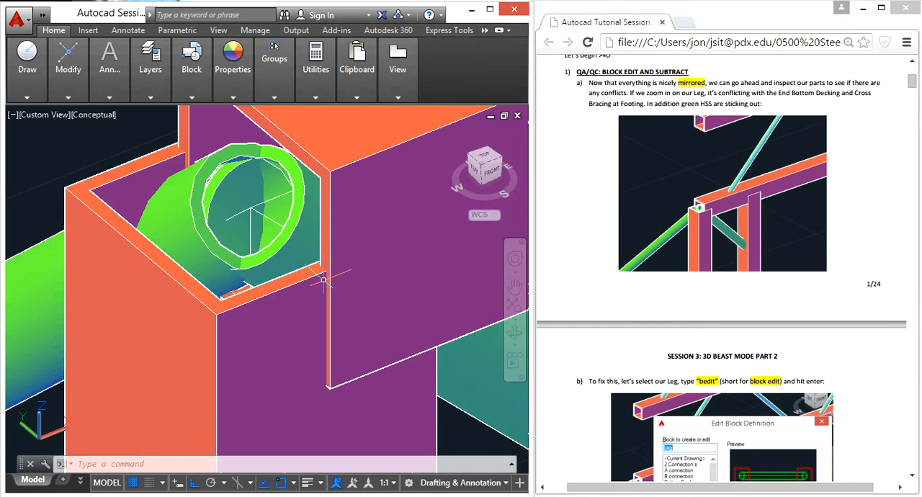
scroll(290, 329, down, 10)
scroll(187, 346, up, 10)
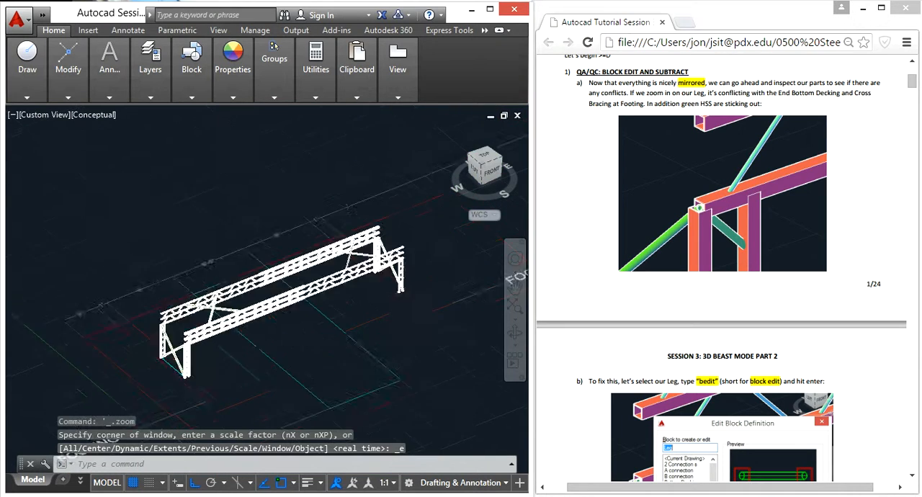
shift+middle_drag(430, 324, 467, 257)
scroll(452, 270, up, 8)
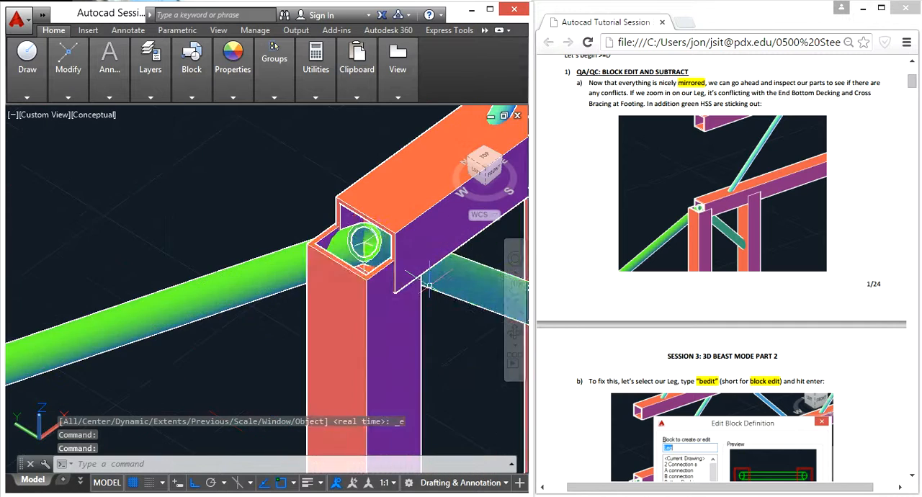
scroll(406, 321, down, 4)
middle_drag(396, 324, 296, 267)
scroll(337, 287, down, 2)
click(411, 353)
scroll(321, 270, up, 8)
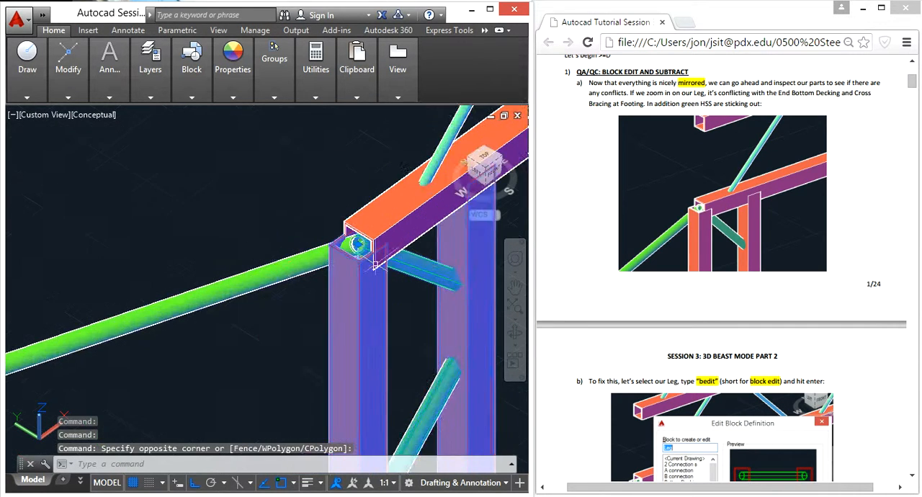
click(273, 278)
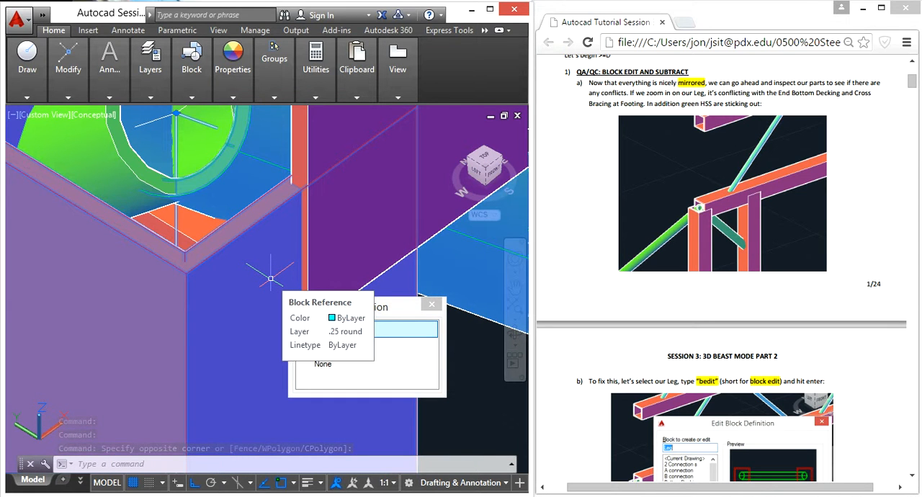
key(Escape)
key(Escape)
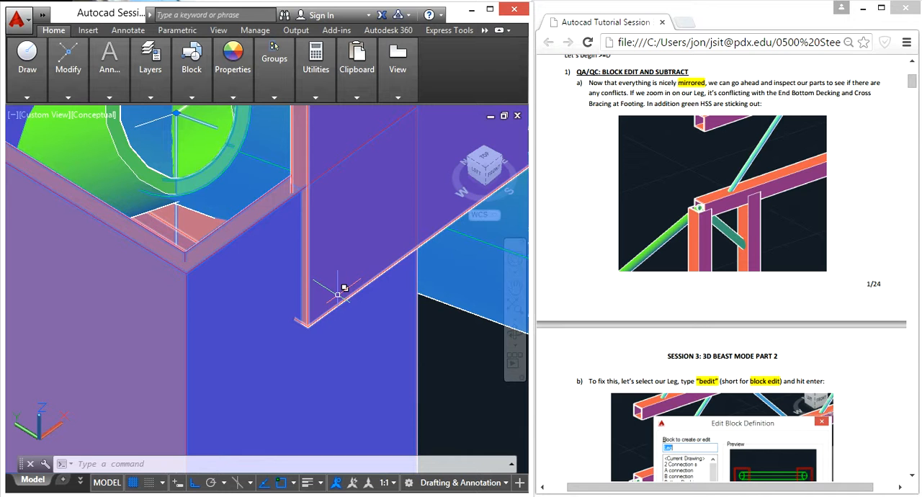
Measure the distance from the leg's top outer corner to the End Bottom Decking's lower corner and read it in the command history.
text(dist)
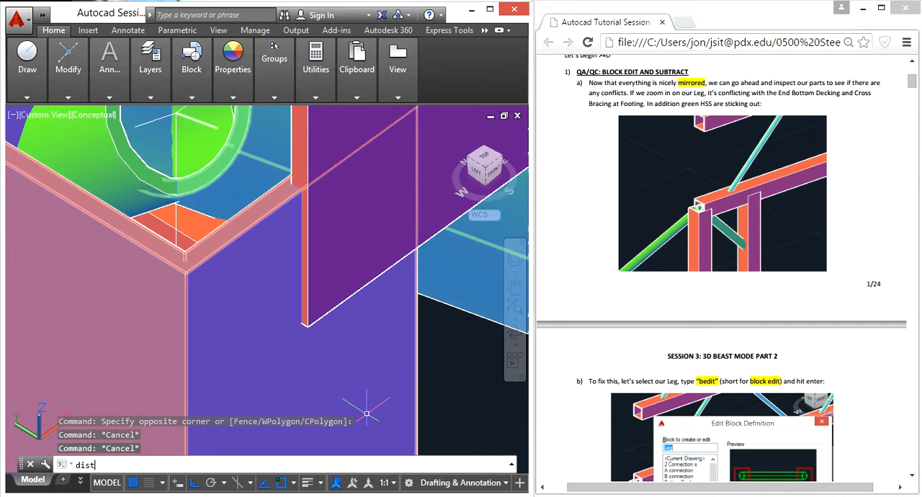
key(Return)
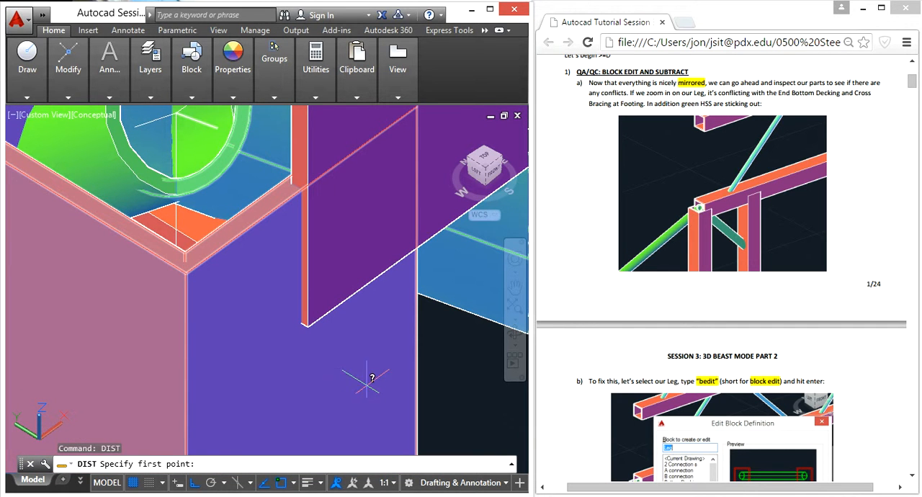
click(186, 273)
click(308, 324)
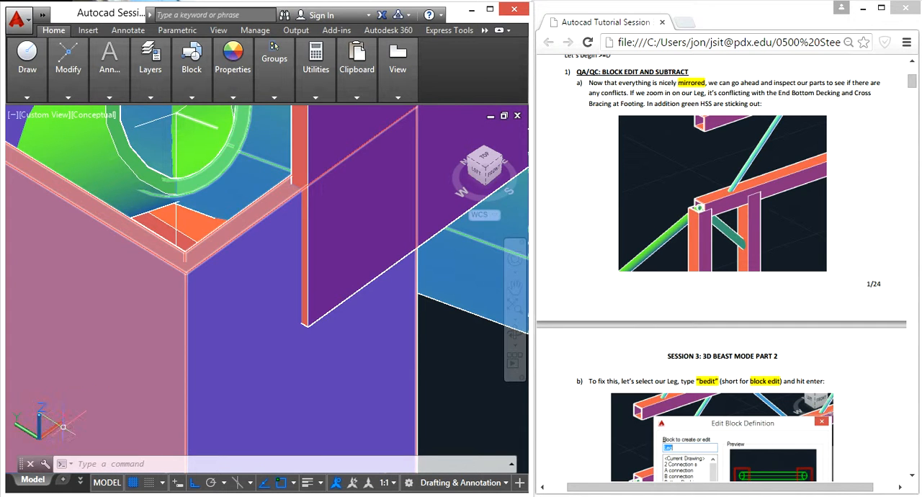
click(282, 349)
scroll(313, 351, down, 10)
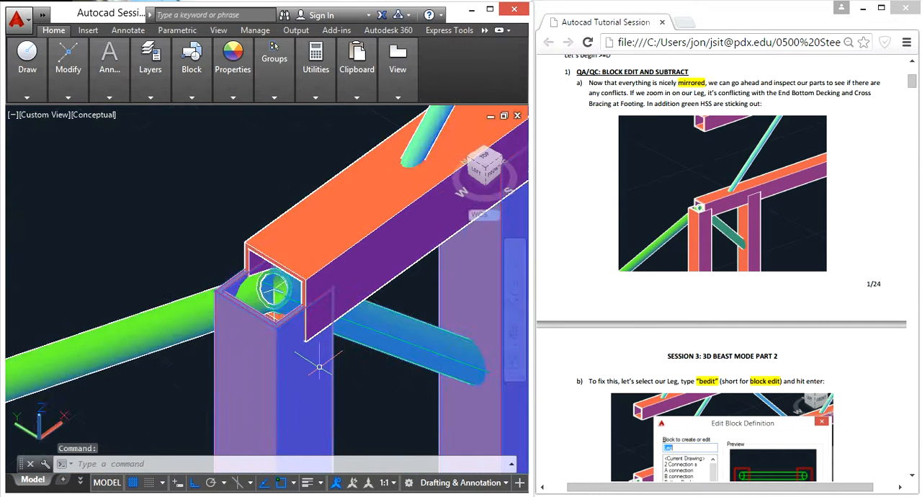
middle_drag(325, 349, 277, 259)
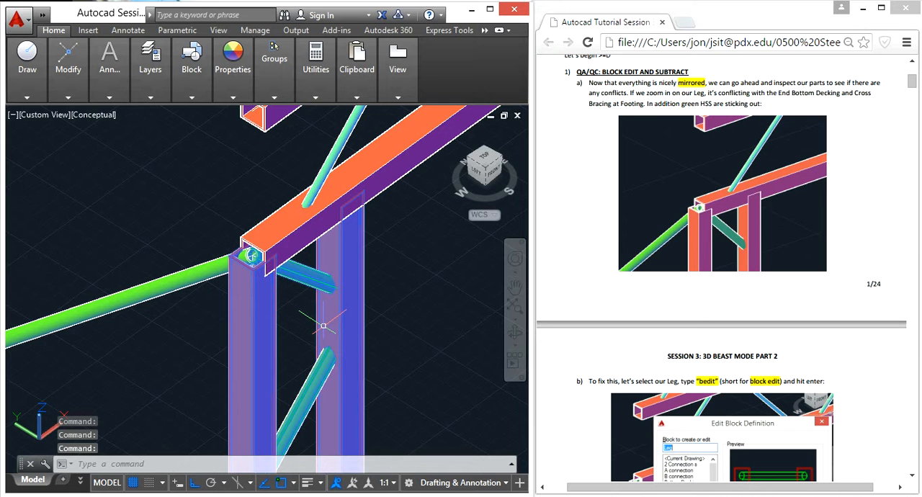
click(512, 465)
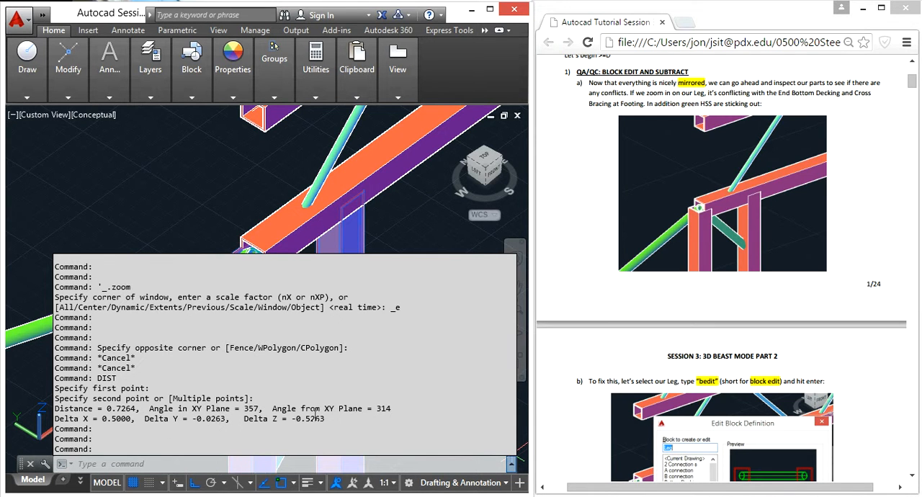
click(408, 238)
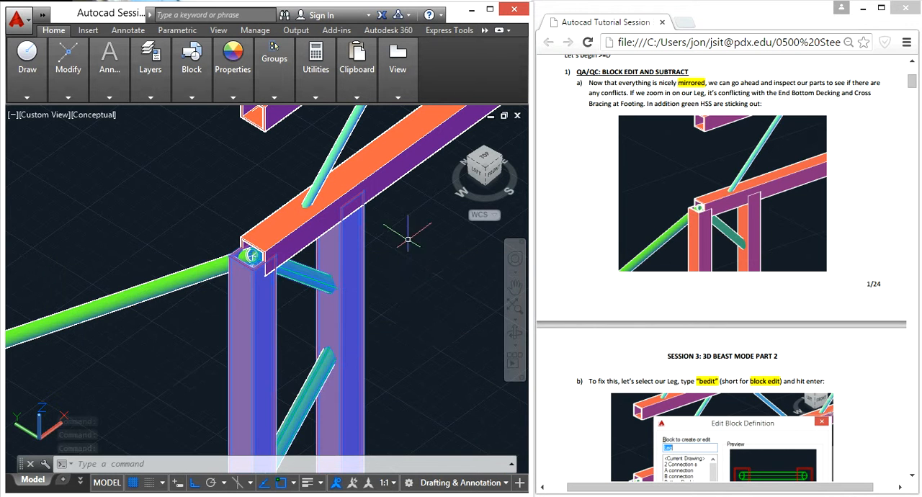
Select the leg and open its Leg block definition for editing with the bedit command.
click(411, 352)
click(404, 323)
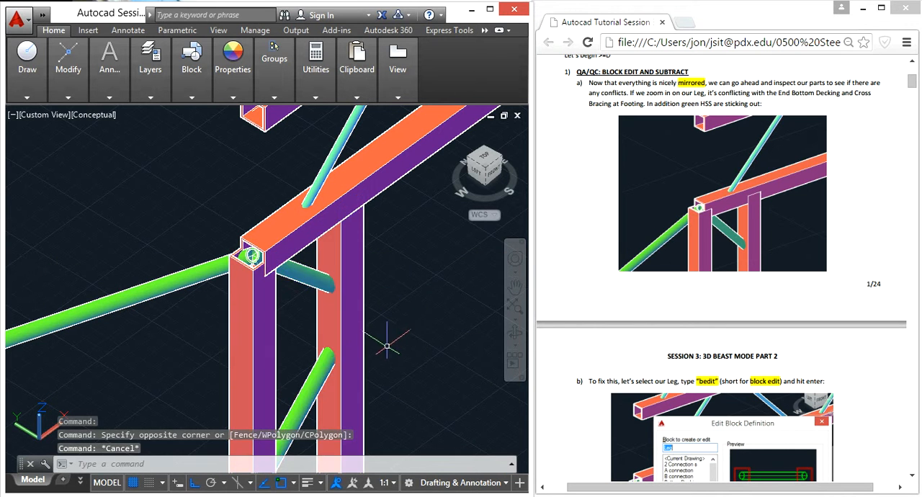
key(Escape)
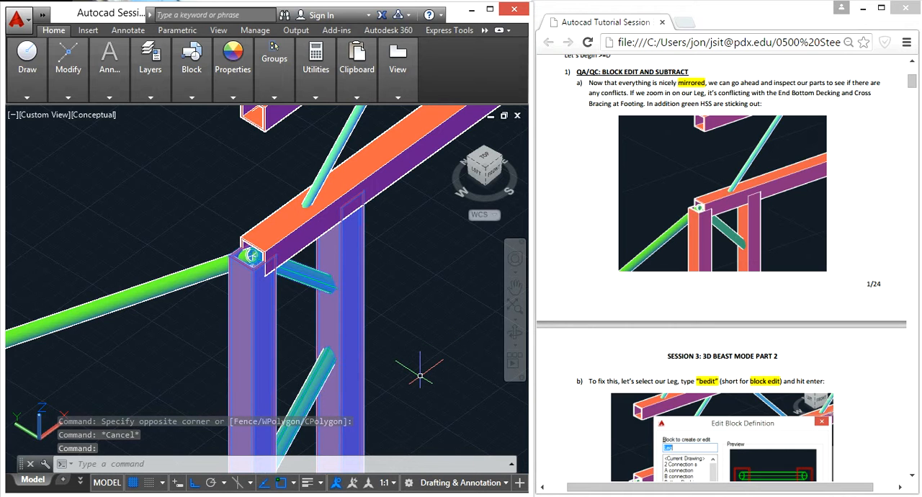
text(bedit)
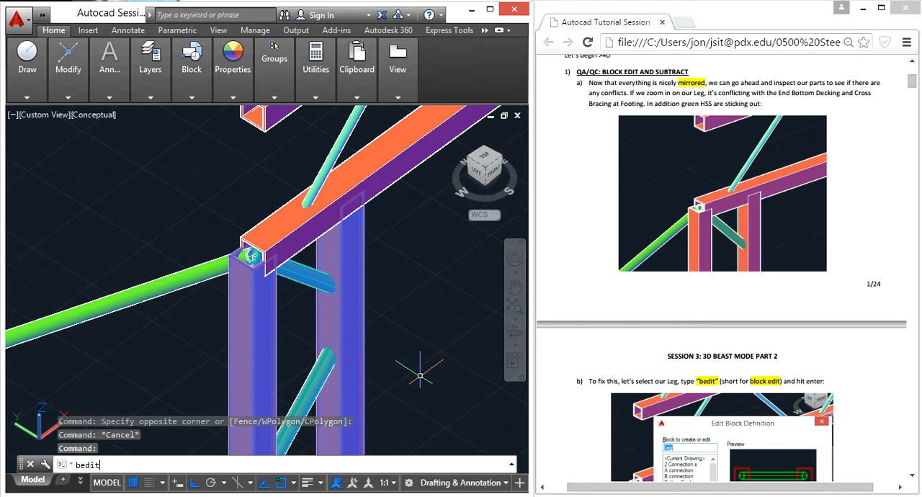
key(Return)
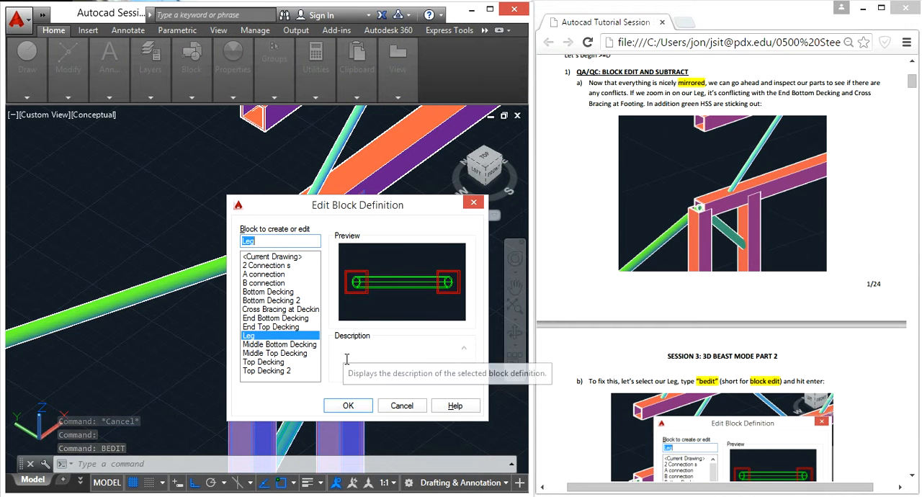
click(348, 406)
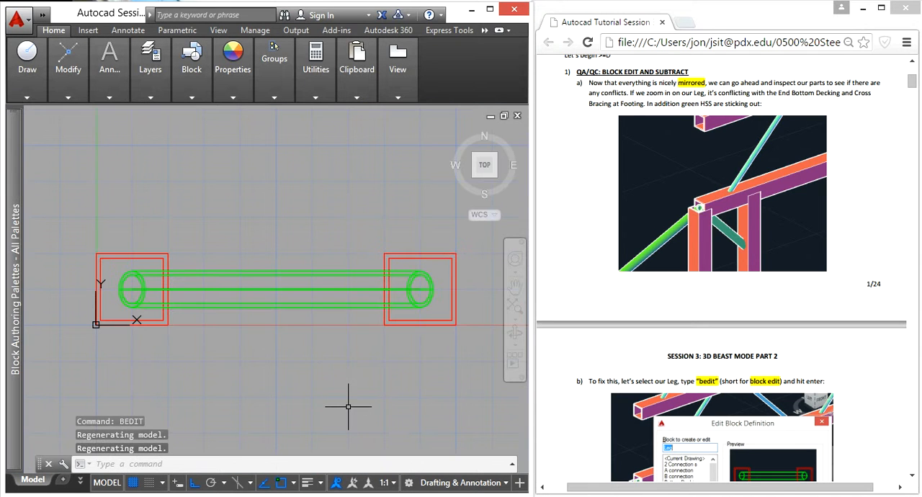
Orbit the Leg block into a 3D view and examine its two posts, diagonal braces and the ends of the posts.
shift+middle_drag(314, 391, 371, 359)
scroll(371, 359, down, 5)
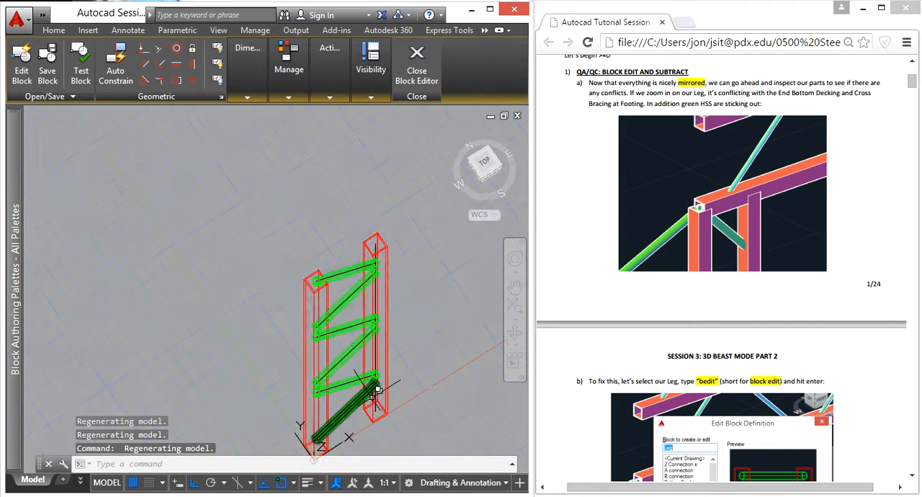
scroll(332, 354, down, 3)
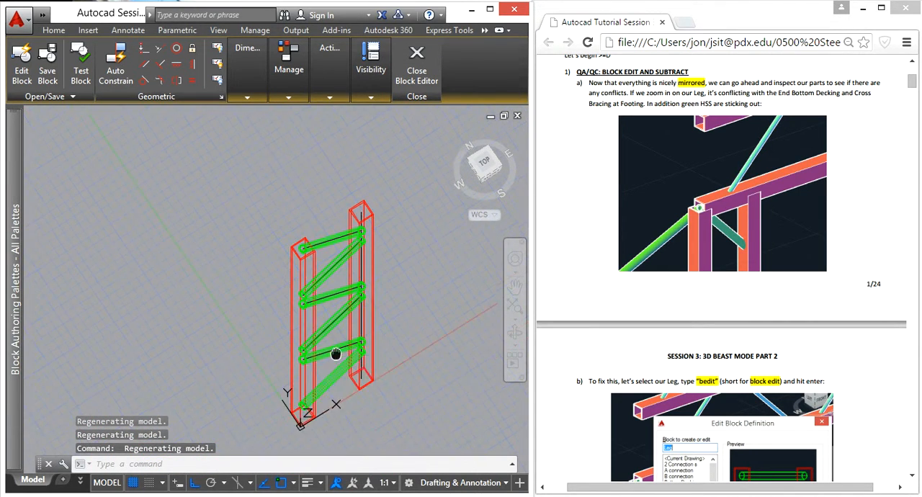
scroll(295, 407, up, 8)
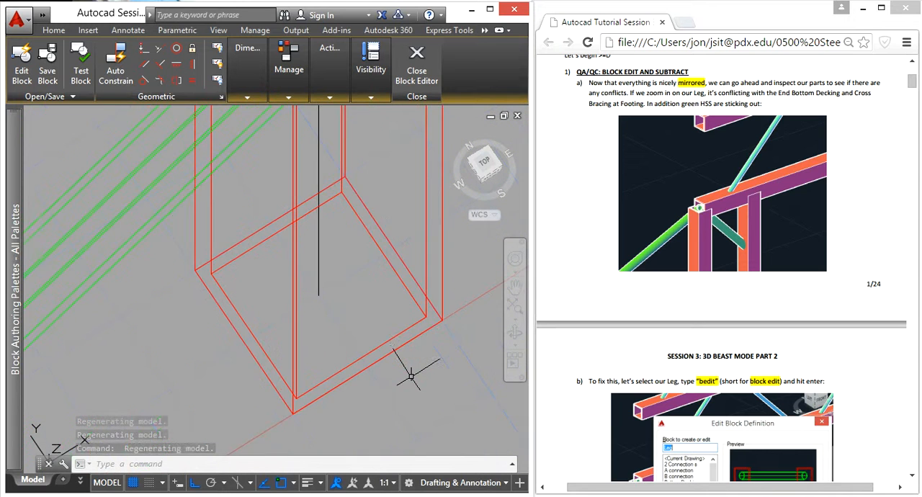
scroll(411, 375, down, 3)
scroll(418, 384, down, 5)
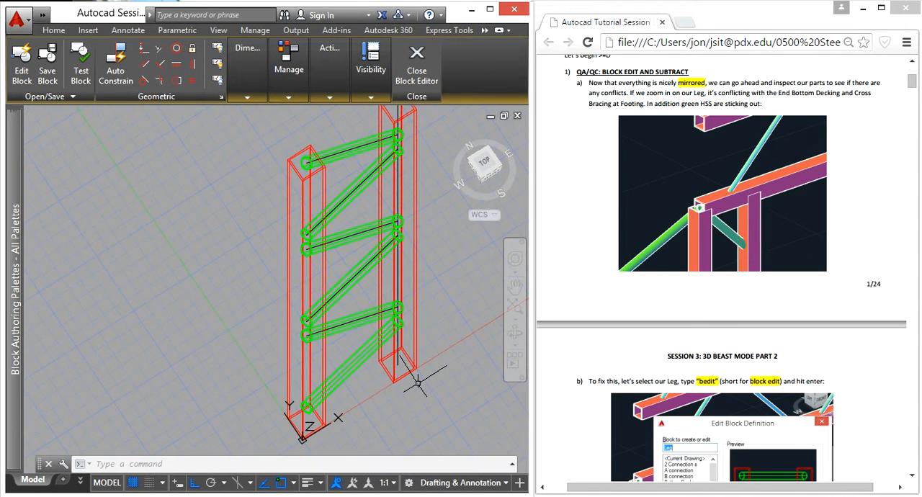
middle_drag(424, 387, 388, 384)
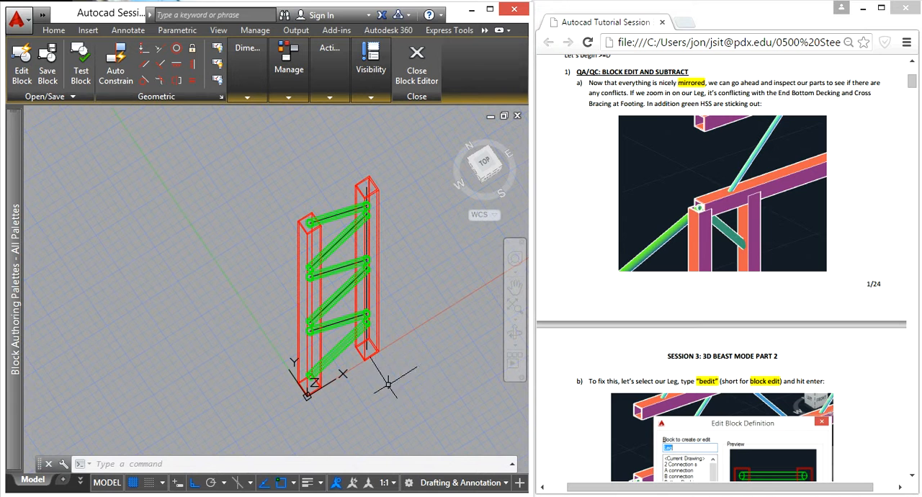
Check the measured offset in the command history, then move all the Leg block's geometry 0.0263 in the negative Y direction.
click(511, 465)
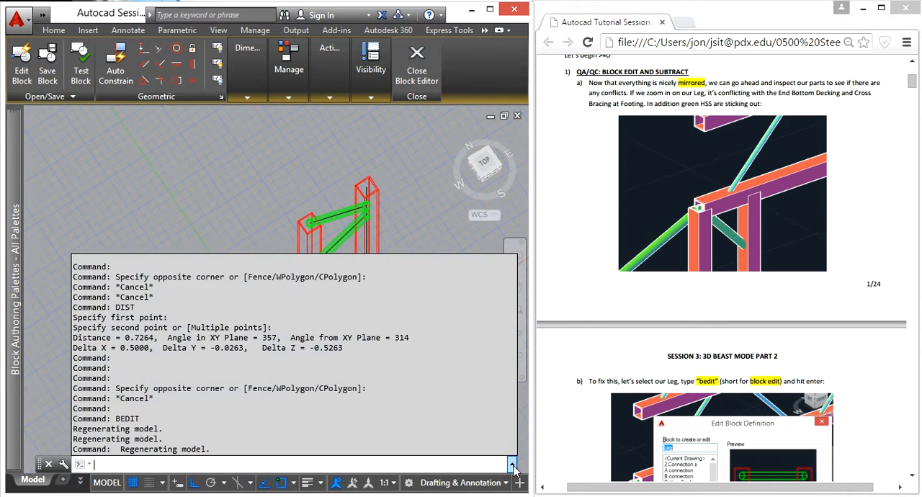
click(512, 465)
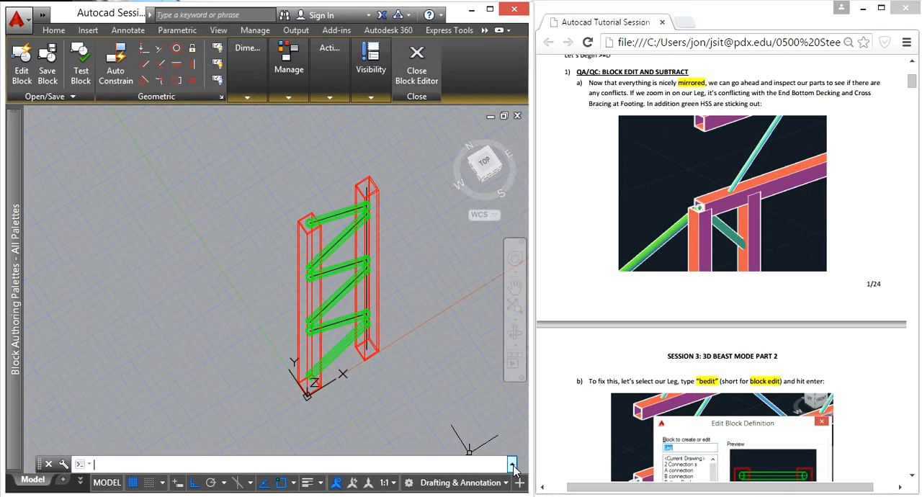
click(431, 391)
click(309, 276)
click(390, 380)
click(301, 186)
text(m)
key(Return)
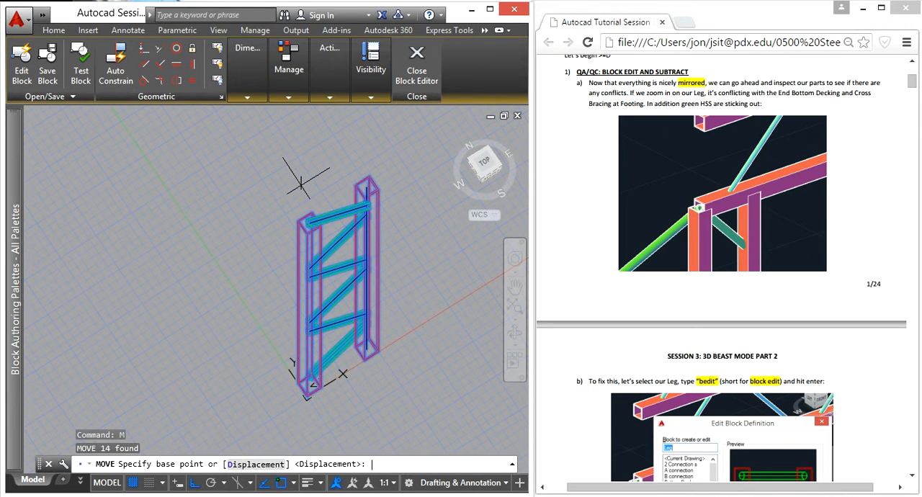
click(261, 173)
text(.0263)
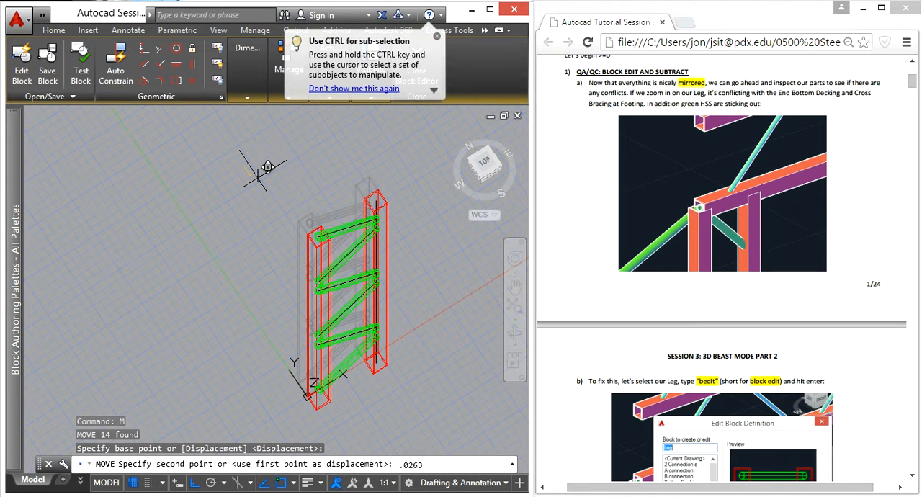
key(Return)
scroll(411, 331, up, 5)
scroll(421, 344, down, 6)
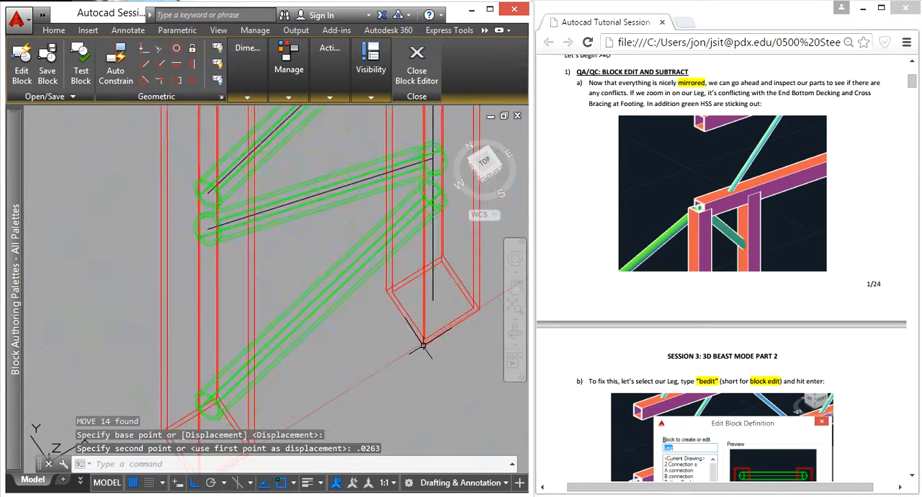
Read the tutorial's steps on snapping solid boxes and using subtract, and examine how the green HSS braces enter the red posts.
click(829, 305)
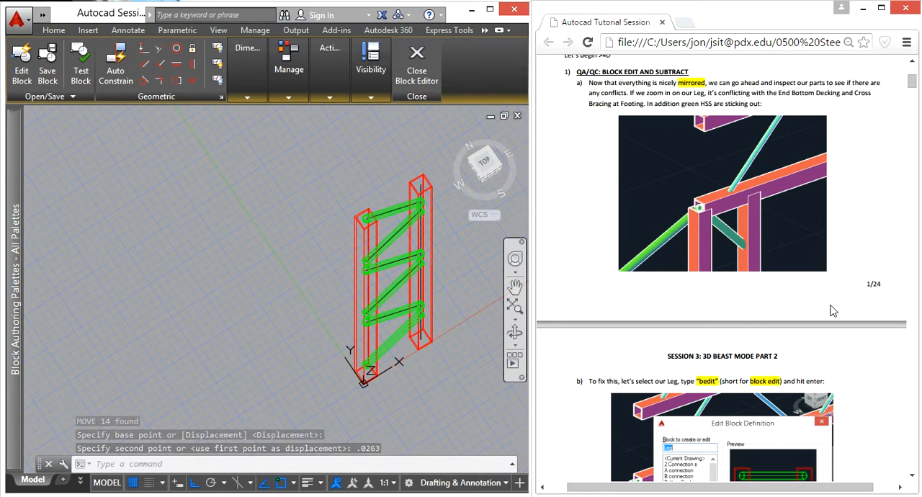
scroll(830, 306, down, 8)
scroll(834, 311, down, 5)
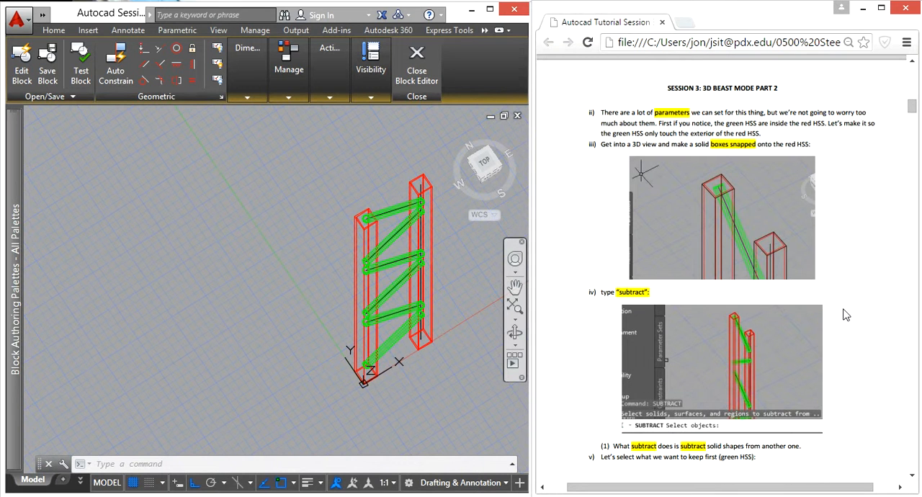
scroll(858, 330, up, 8)
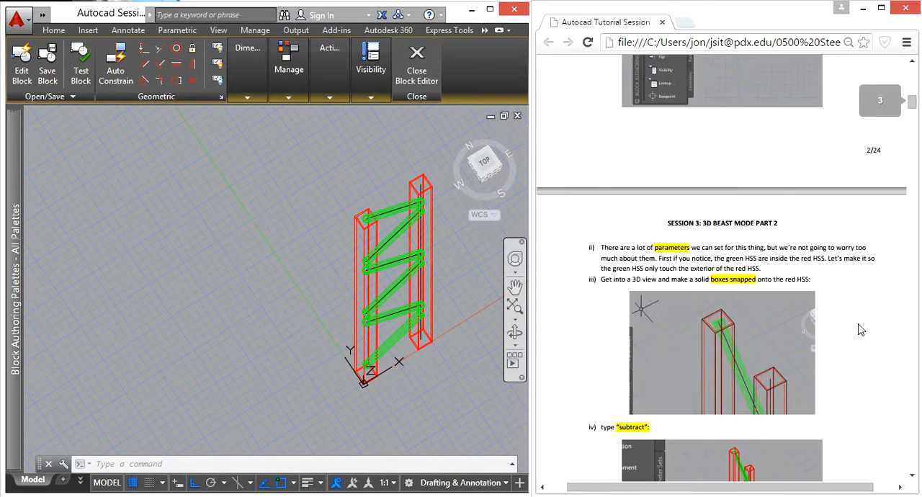
scroll(859, 330, down, 10)
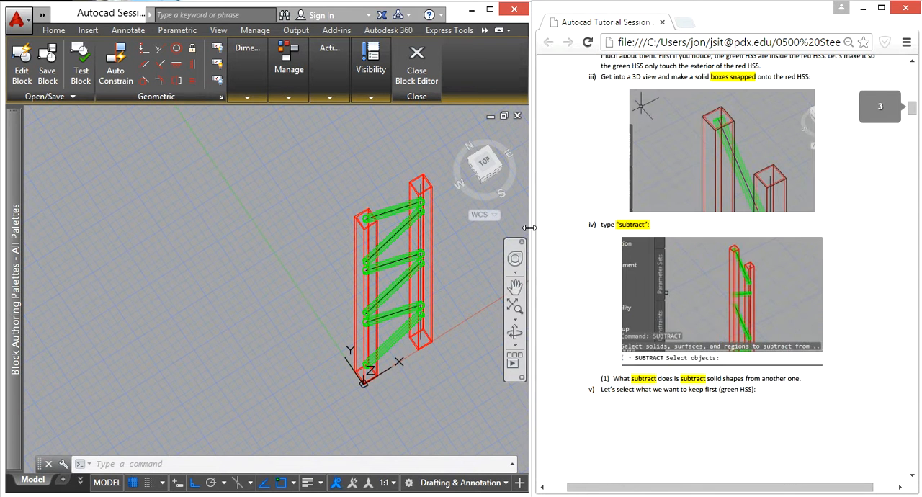
click(452, 223)
scroll(342, 315, up, 5)
scroll(352, 241, up, 4)
scroll(379, 238, down, 2)
shift+middle_drag(411, 271, 307, 175)
shift+right_click(307, 175)
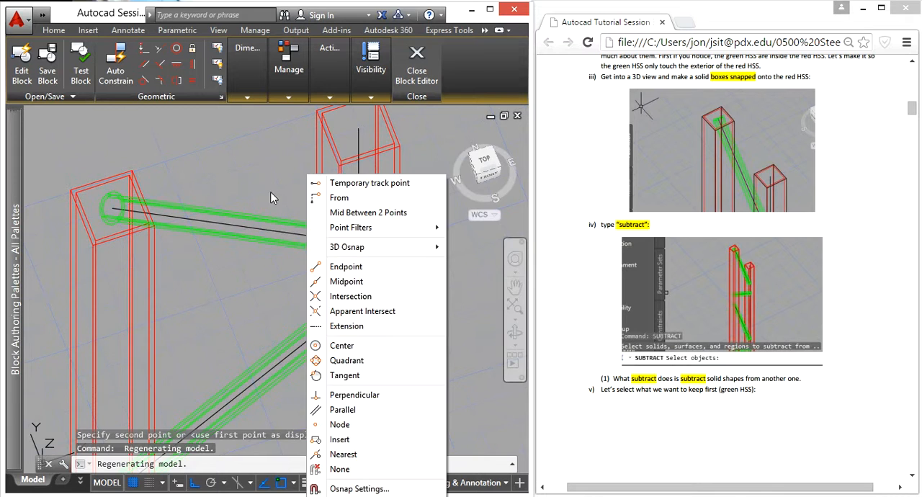
click(224, 173)
click(277, 209)
mouse_move(461, 355)
shift+middle_down()
mouse_move(298, 309)
mouse_move(312, 319)
mouse_move(342, 315)
shift+middle_up()
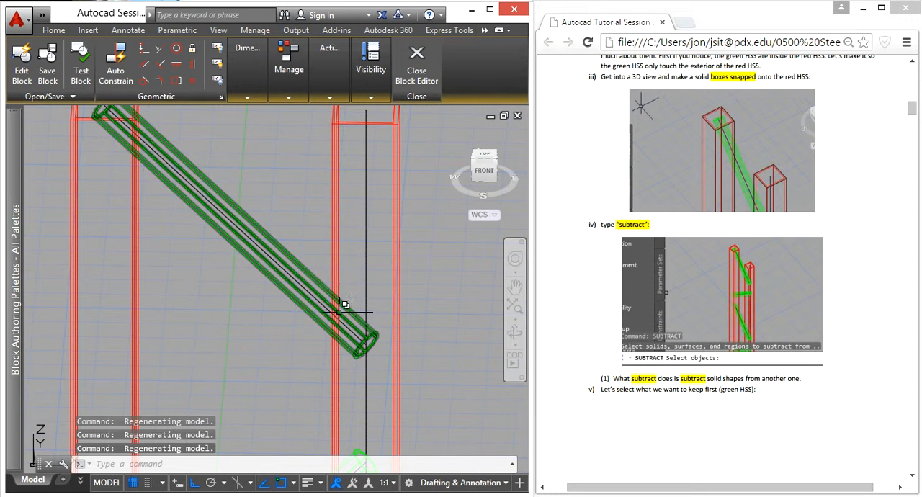
scroll(427, 314, down, 2)
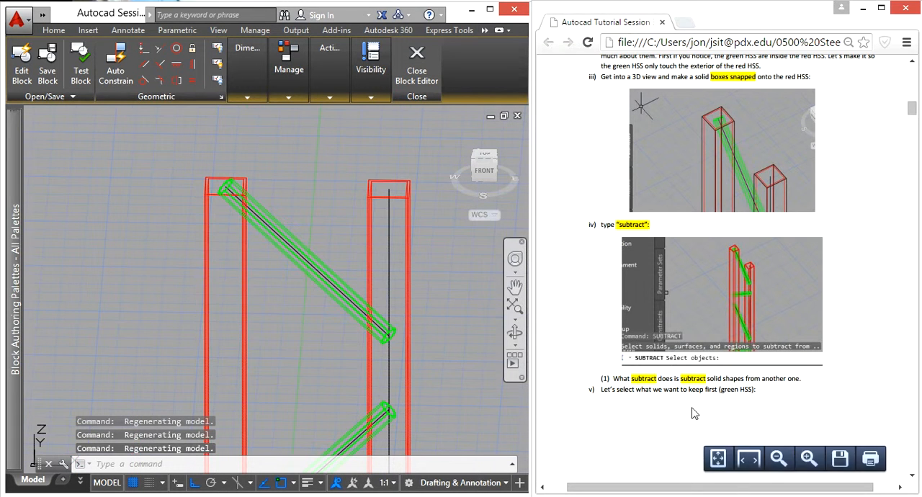
scroll(684, 381, down, 3)
scroll(685, 381, down, 4)
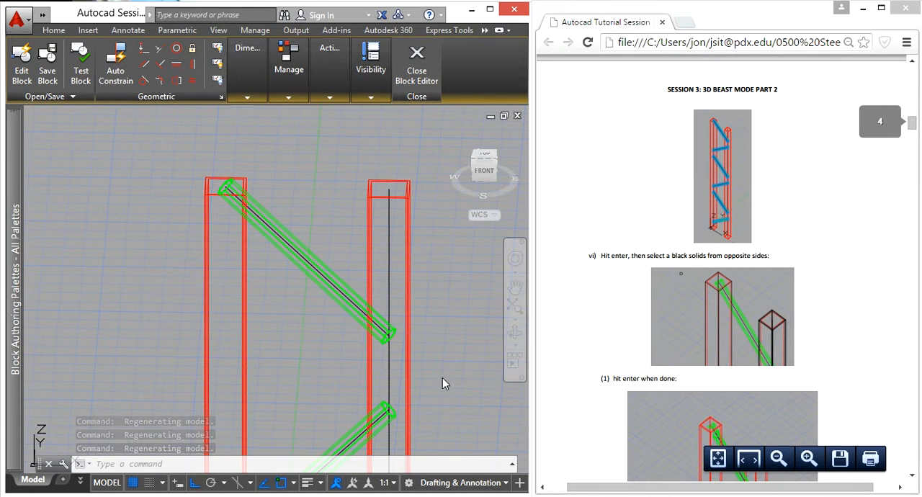
Draw a solid box snapped to opposite base corners of the post at the origin, extending above the post's top.
shift+middle_drag(373, 362, 432, 295)
scroll(259, 164, down, 5)
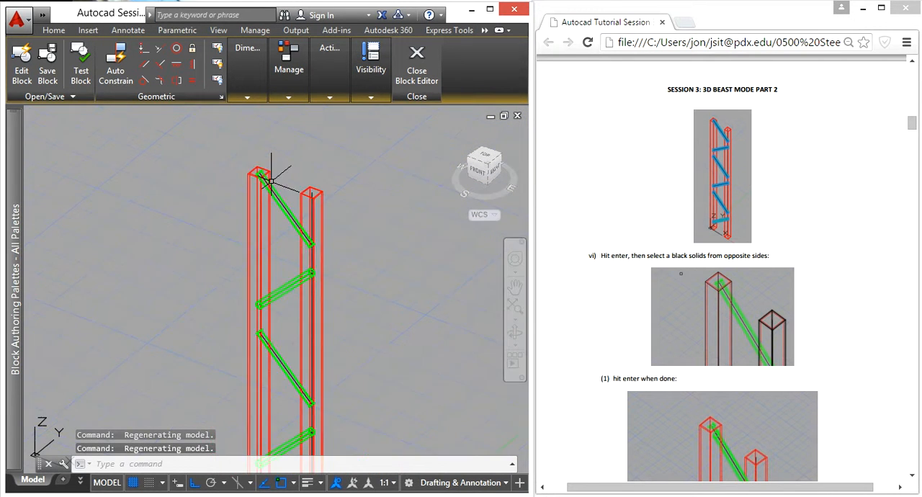
scroll(267, 335, up, 6)
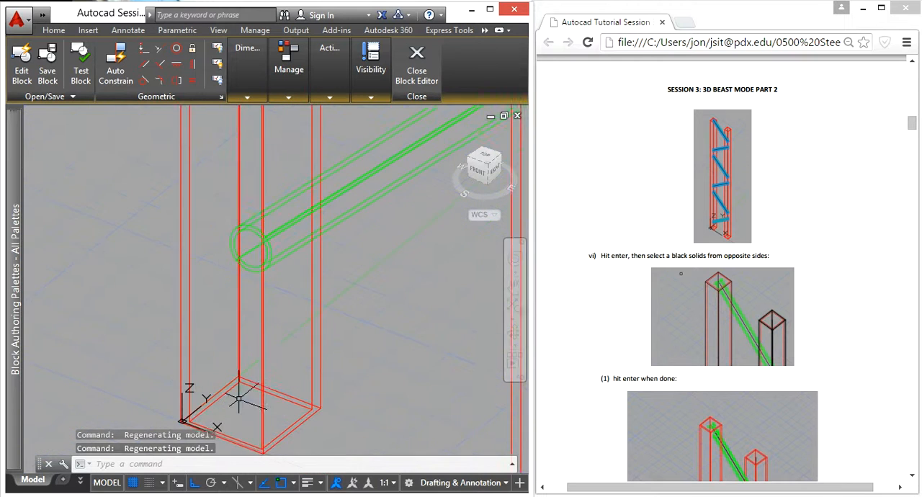
middle_click(327, 280)
middle_click(328, 281)
text(box)
key(Return)
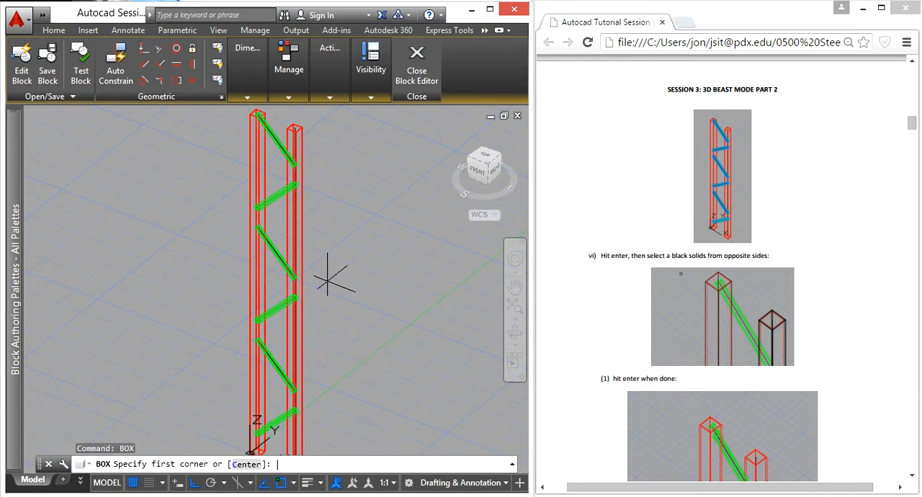
scroll(330, 339, down, 2)
scroll(273, 435, up, 8)
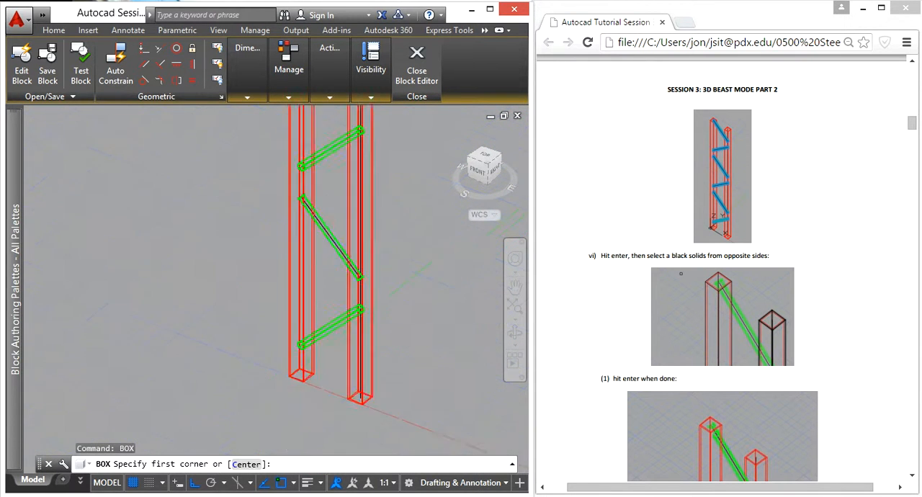
scroll(232, 142, up, 3)
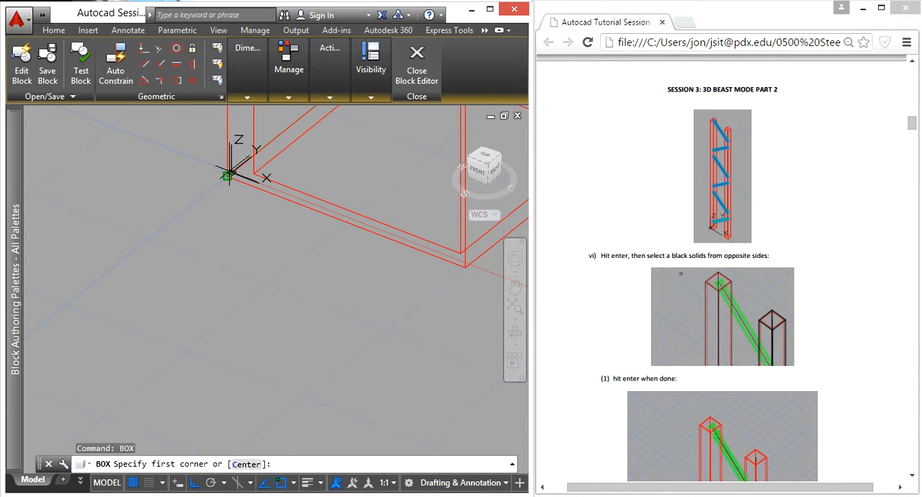
click(228, 175)
scroll(228, 175, down, 2)
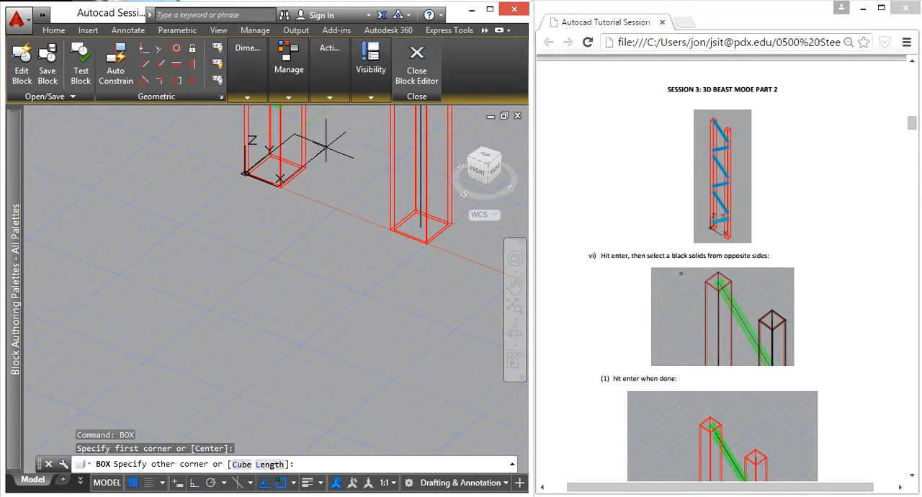
scroll(329, 147, up, 3)
click(289, 190)
scroll(289, 190, down, 3)
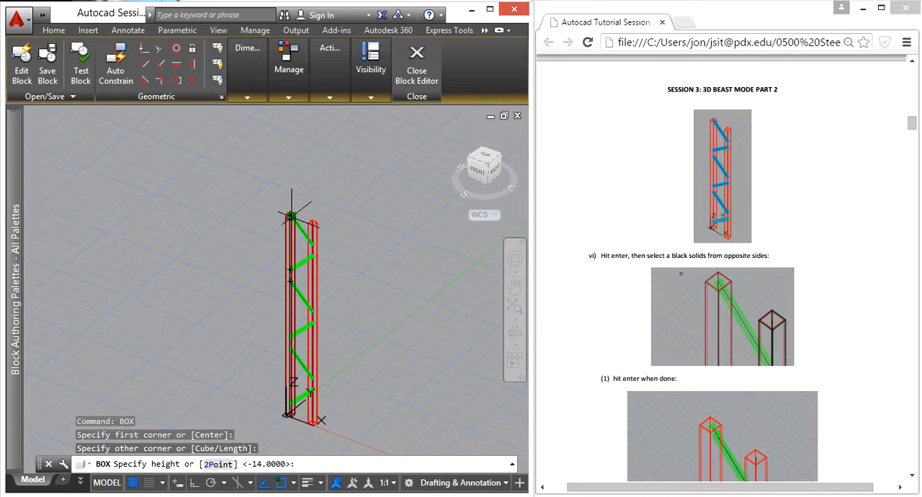
scroll(288, 195, up, 4)
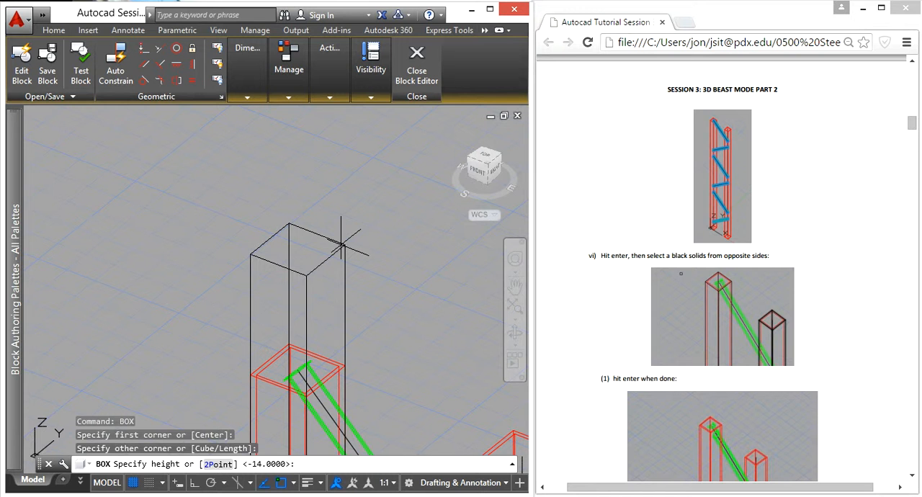
click(342, 246)
scroll(397, 426, down, 3)
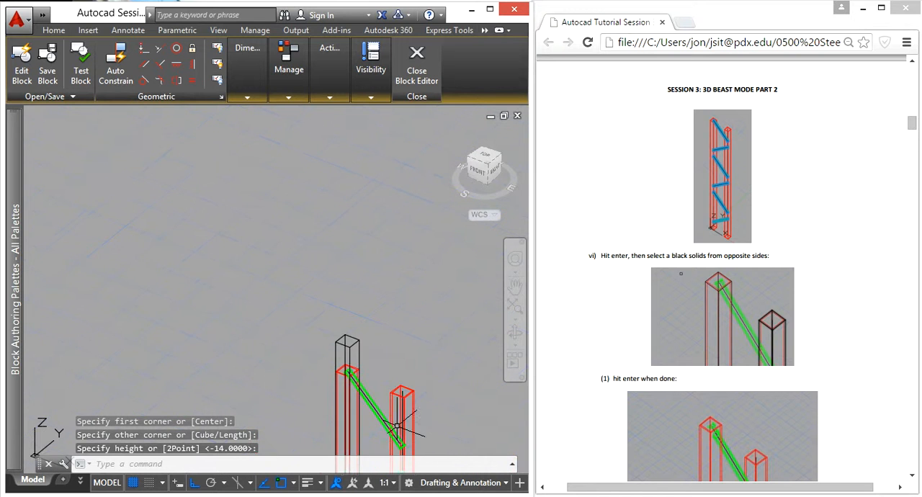
Copy the solid box onto the second post, using the matching top outer corners of the two posts as reference points.
middle_drag(397, 426, 307, 207)
click(294, 119)
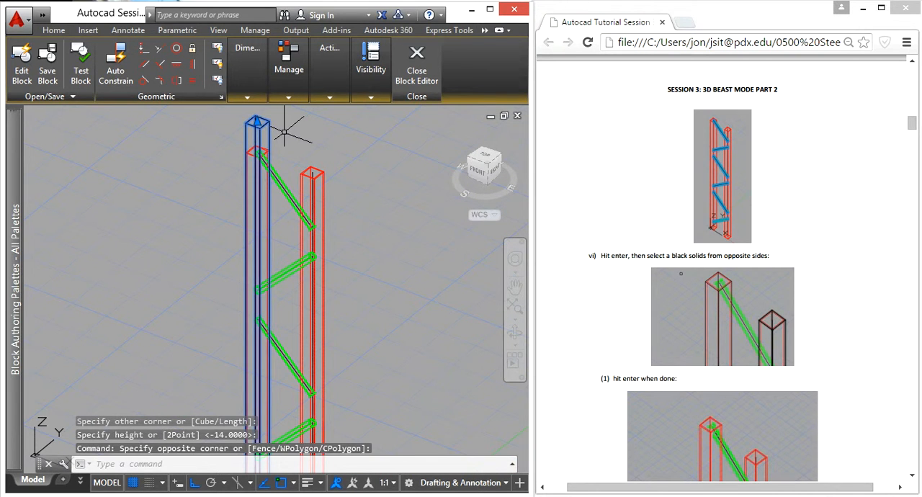
click(285, 132)
text(CO)
key(Return)
scroll(281, 137, up, 4)
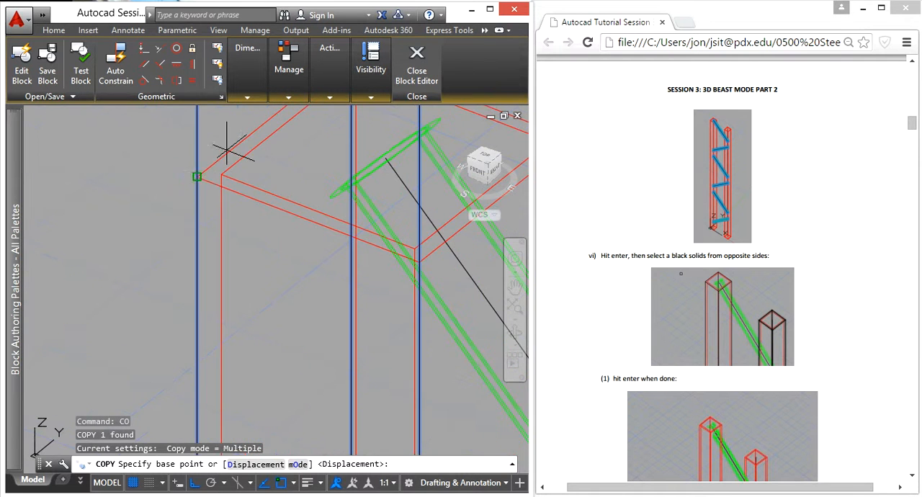
click(195, 175)
scroll(231, 187, up, 2)
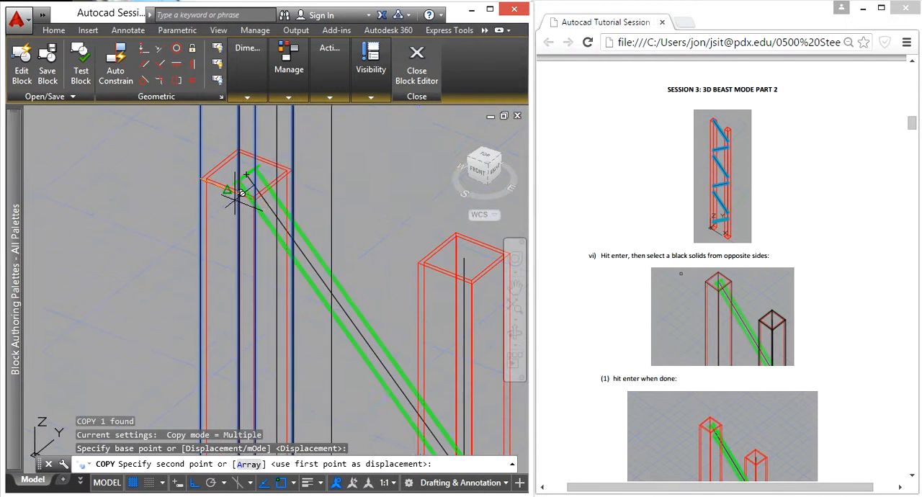
click(418, 261)
scroll(425, 289, down, 3)
key(Escape)
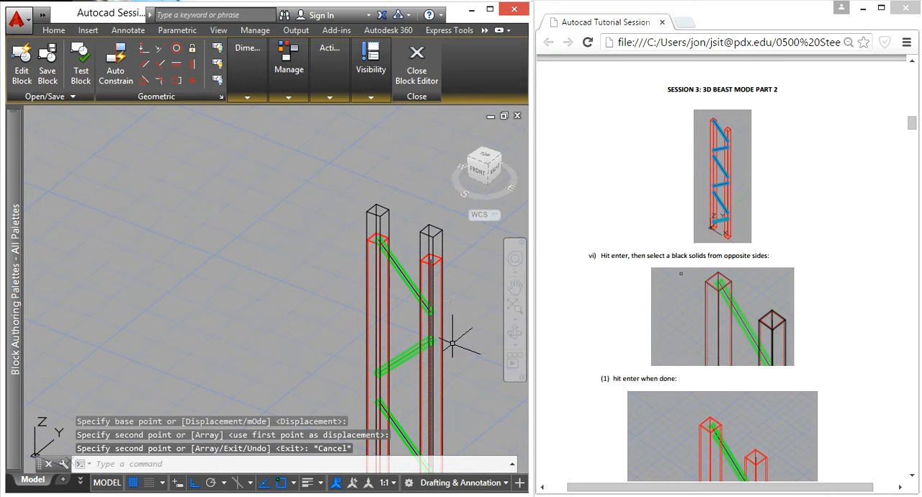
Subtract both solid boxes from the six green HSS braces with the subtract command.
text(subt)
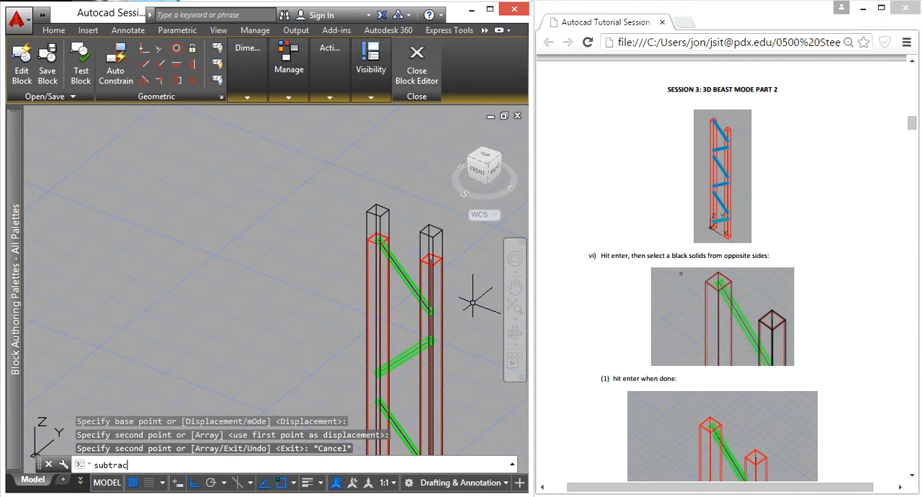
text(rac)
key(Return)
scroll(461, 306, down, 5)
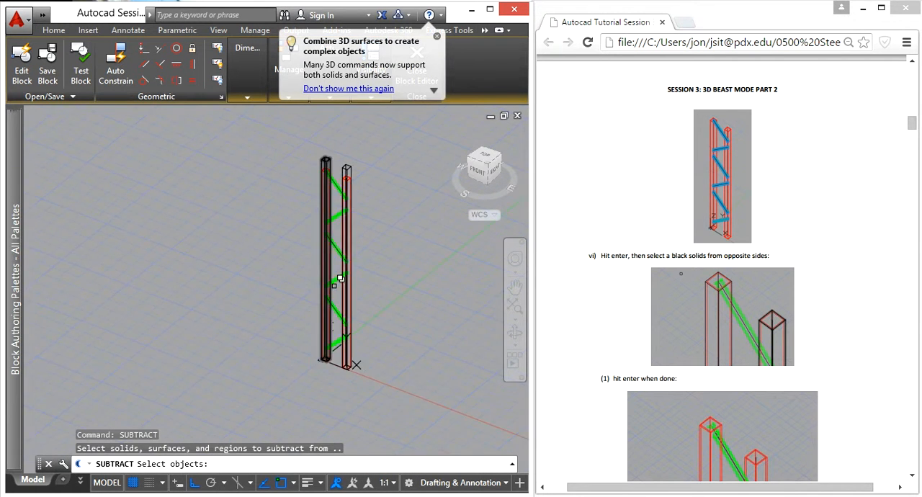
scroll(340, 278, up, 5)
click(332, 416)
click(337, 337)
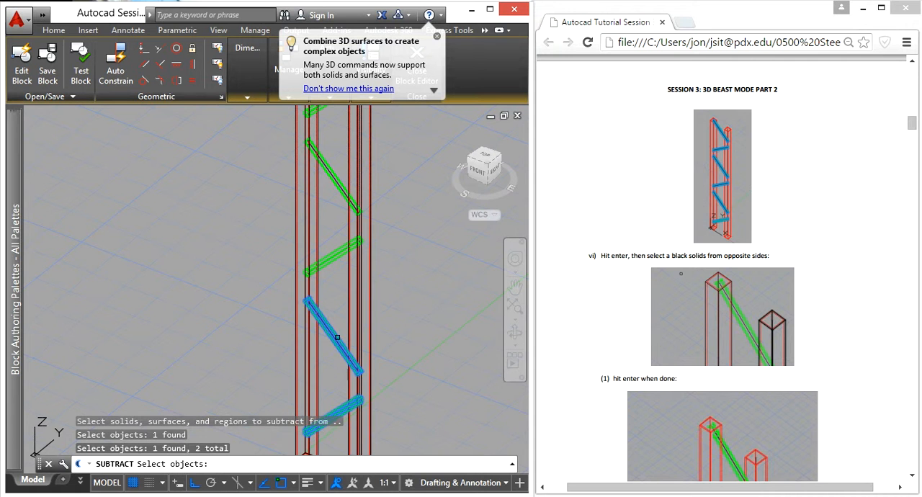
click(334, 257)
click(342, 183)
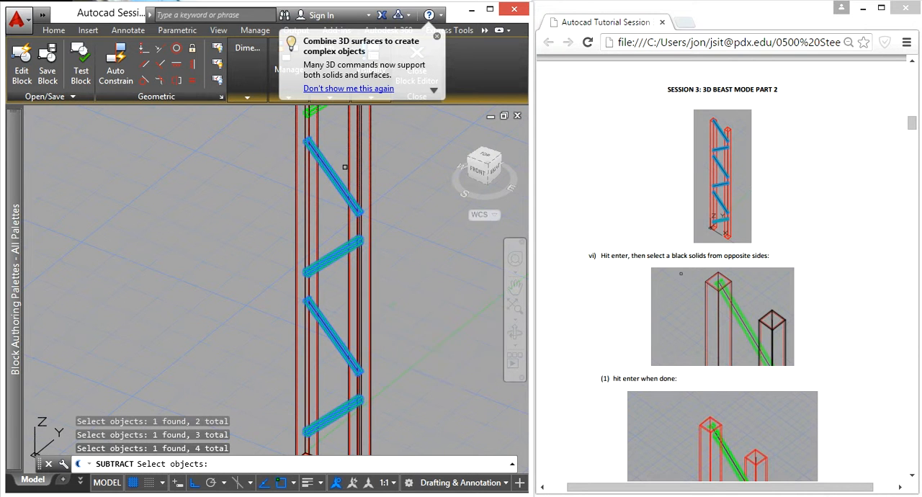
middle_drag(334, 153, 358, 325)
click(364, 269)
click(362, 218)
click(428, 256)
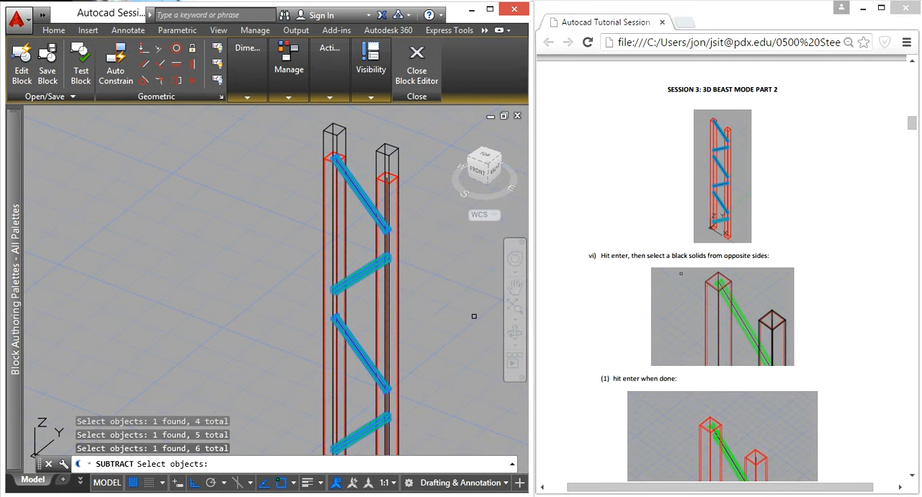
key(Return)
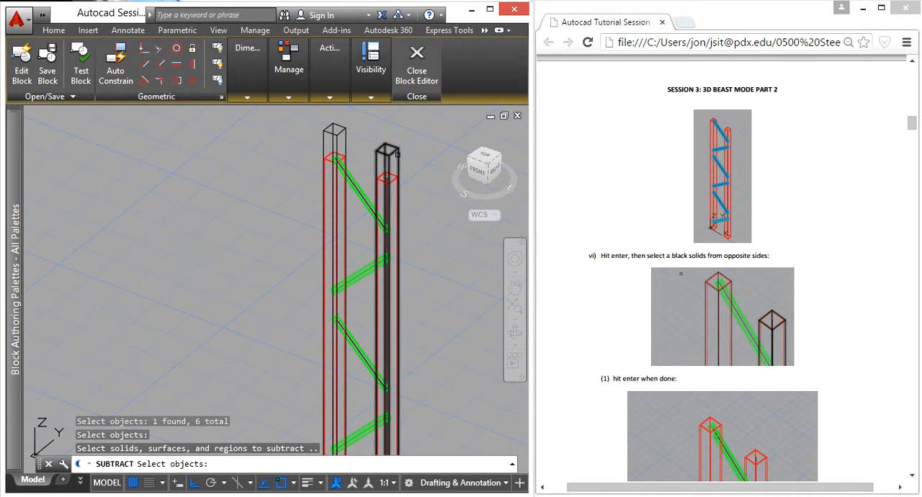
click(386, 146)
click(347, 133)
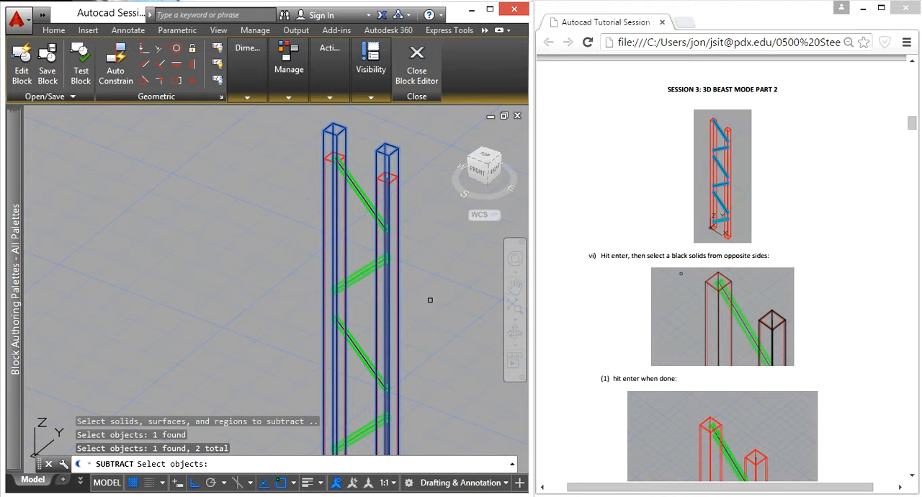
key(Return)
shift+middle_drag(428, 299, 360, 297)
Read the tutorial's next instructions on removing the extra piece, deleting the inner lines and closing the block editor.
click(836, 309)
scroll(838, 310, down, 6)
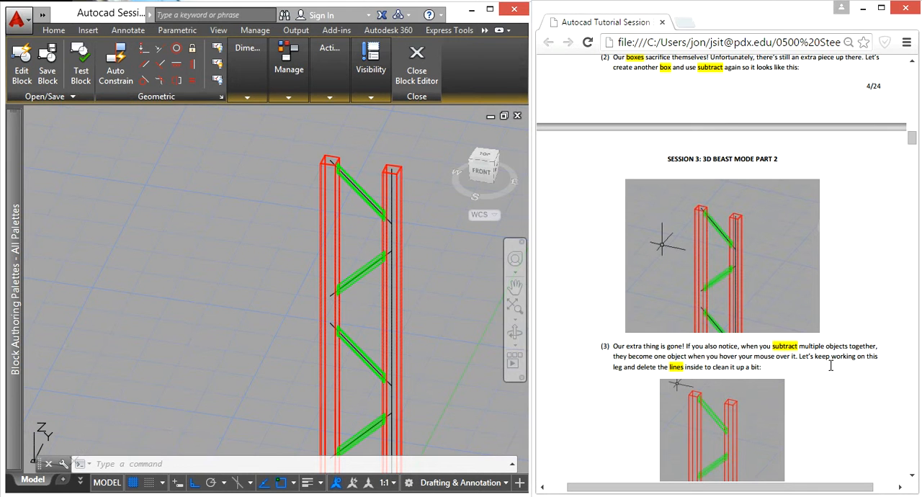
scroll(831, 366, down, 15)
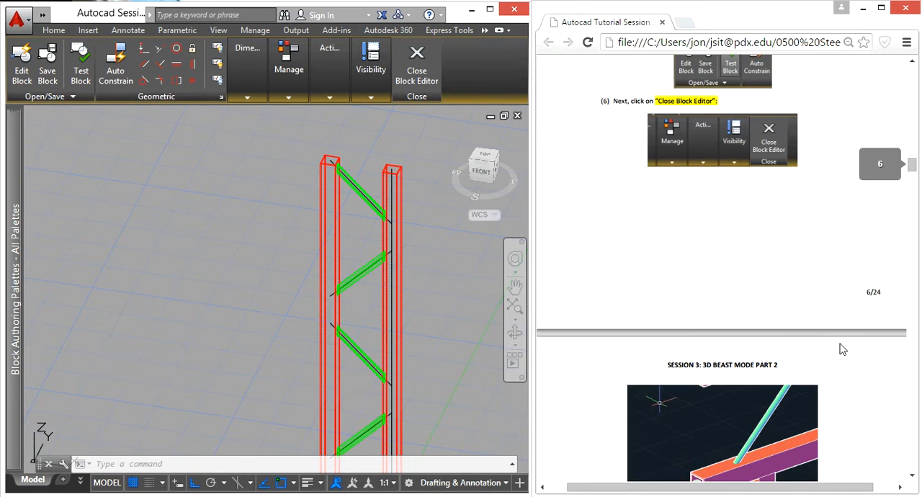
Read the tutorial's instruction (7) about the remaining Cross Bracing at Footing conflict and the mirrored Legs.
scroll(843, 350, down, 3)
scroll(843, 346, up, 5)
scroll(844, 343, down, 5)
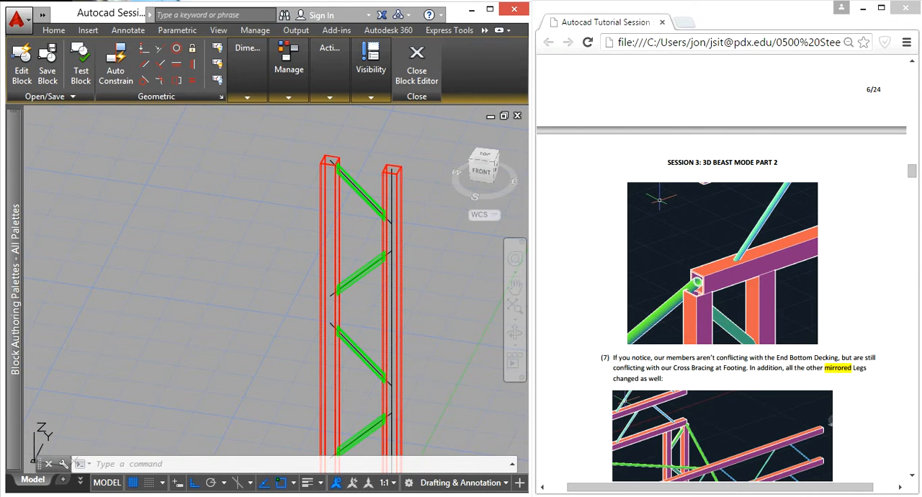
mouse_move(493, 496)
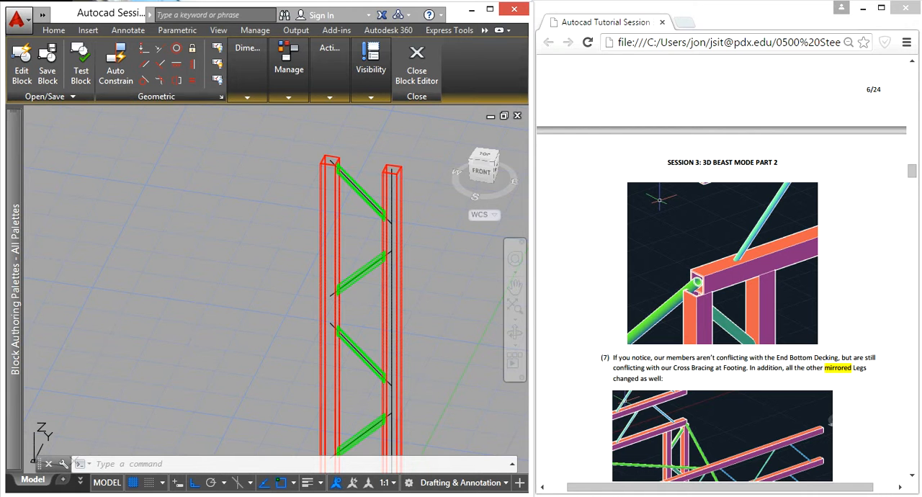
click(95, 195)
click(86, 181)
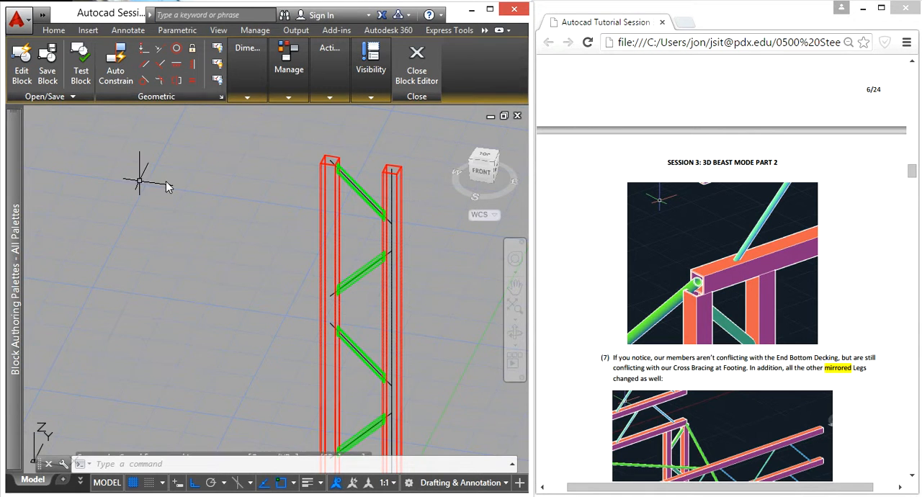
scroll(206, 187, down, 4)
scroll(244, 194, up, 4)
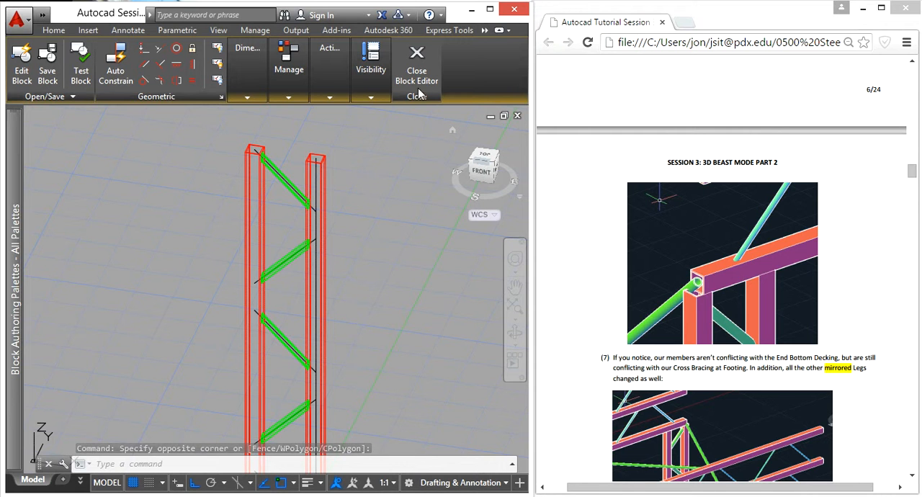
click(243, 393)
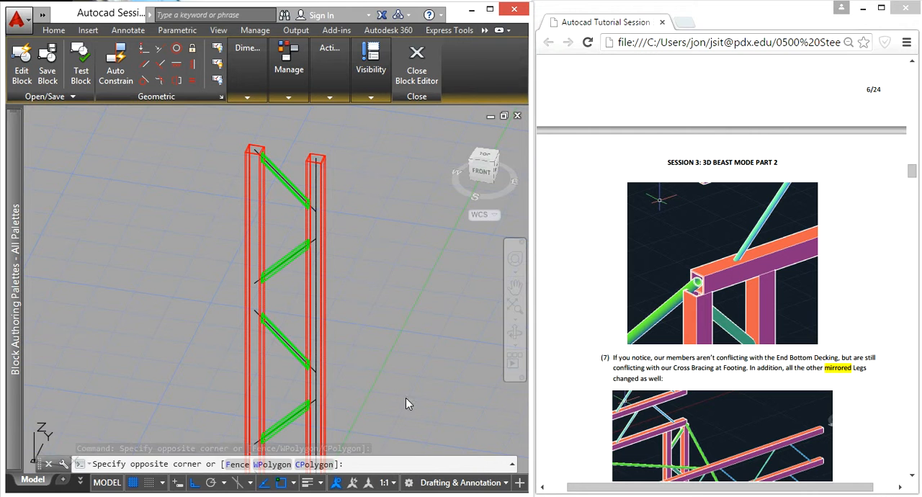
key(Escape)
key(Escape)
key(Escape)
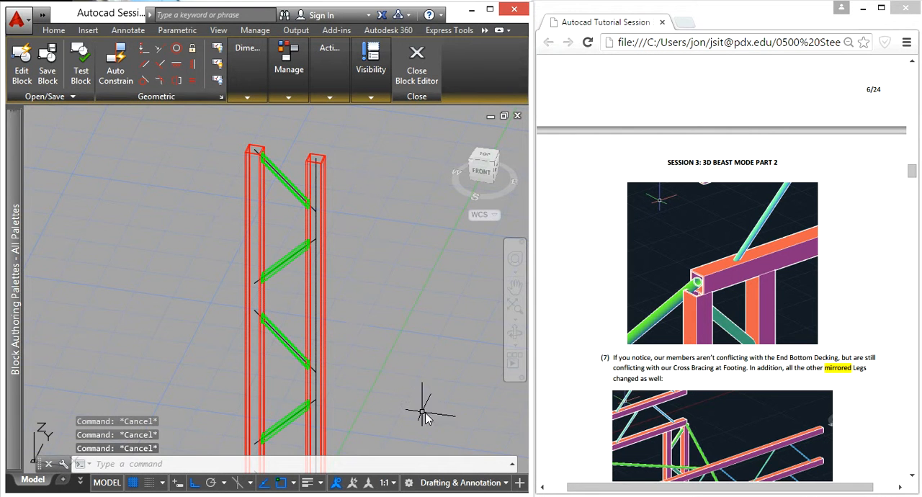
click(379, 297)
click(288, 201)
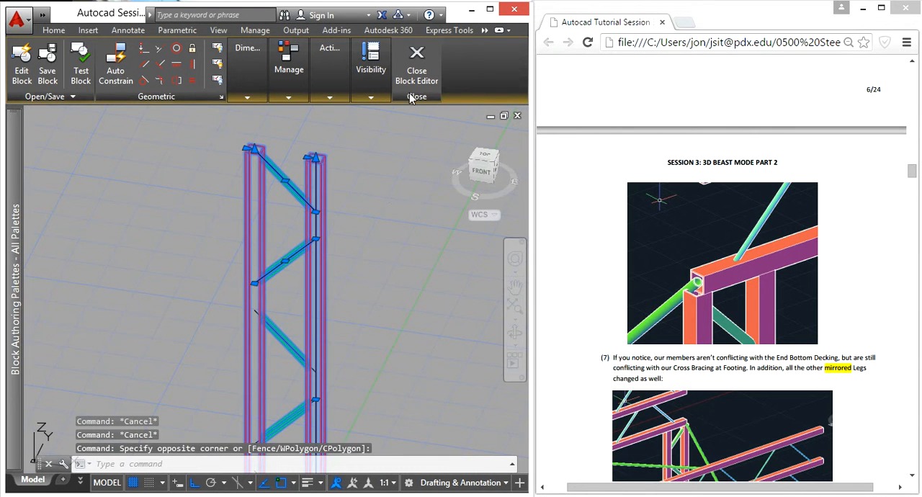
key(Escape)
key(Escape)
key(Escape)
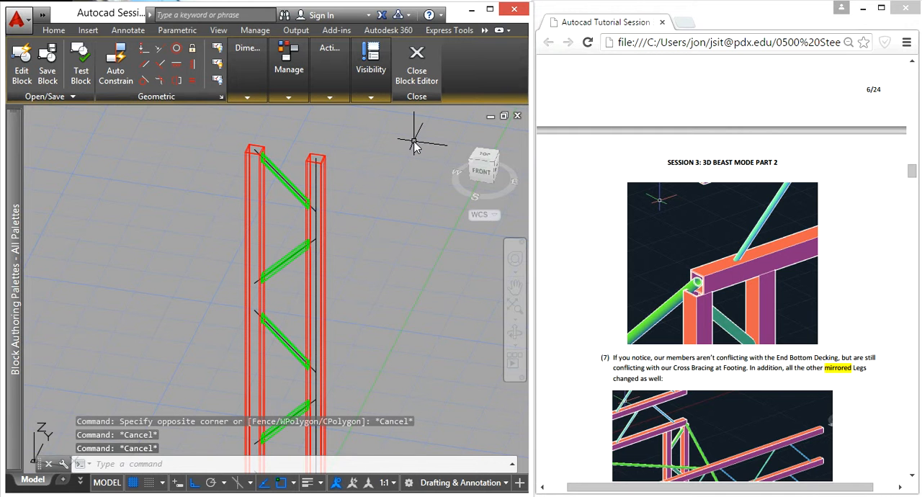
Regenerate the model display in the block editor.
text(regen)
key(Return)
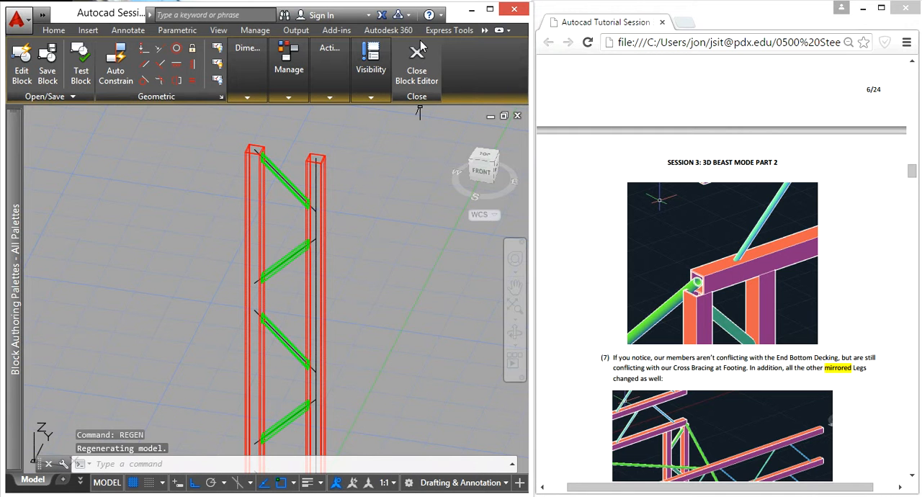
click(381, 168)
key(Escape)
key(Escape)
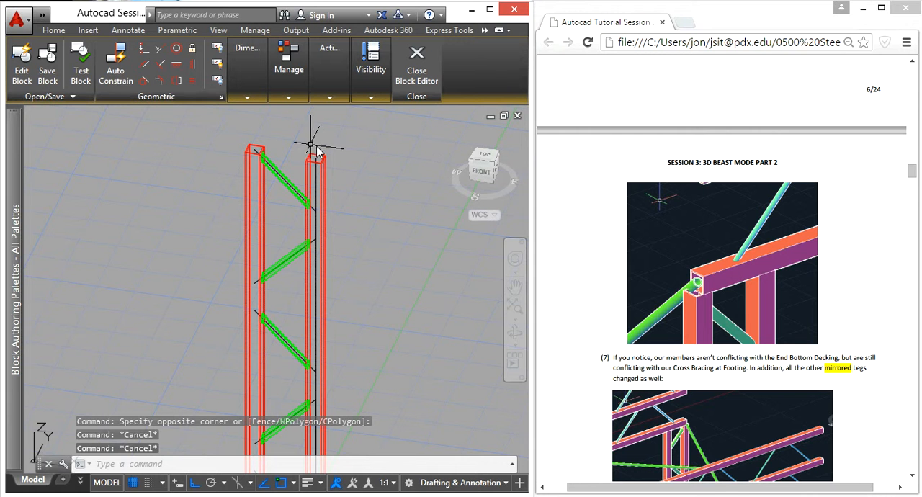
key(ctrl+Tab)
key(ctrl+Tab)
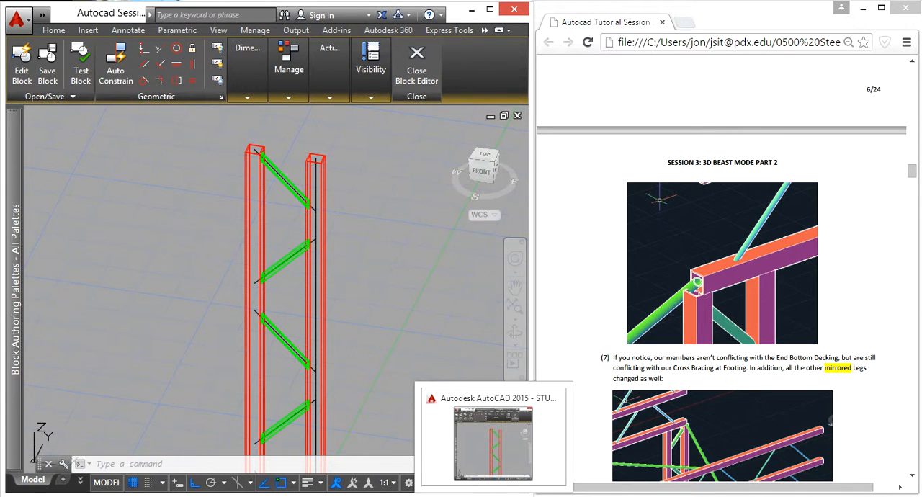
Close the AutoCAD window and reopen the drawing Autocad Session 3 Part 2 Final Model from its folder.
right_click(495, 490)
click(479, 477)
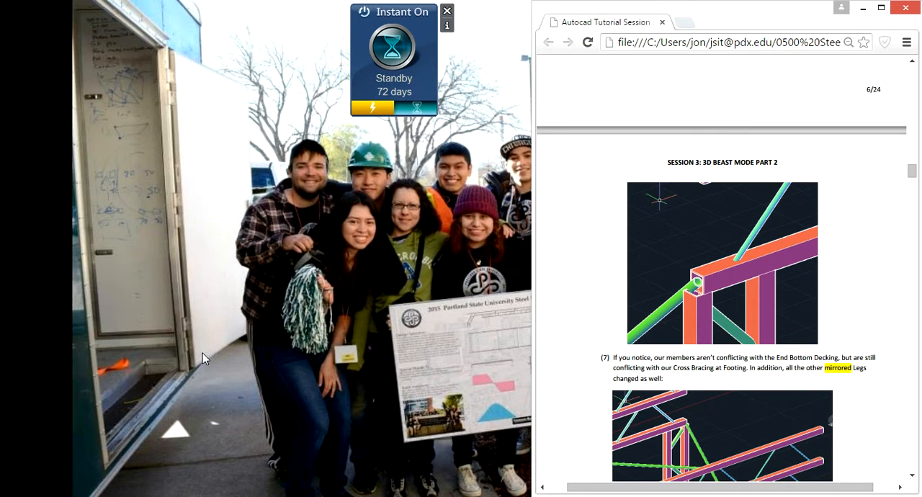
click(124, 495)
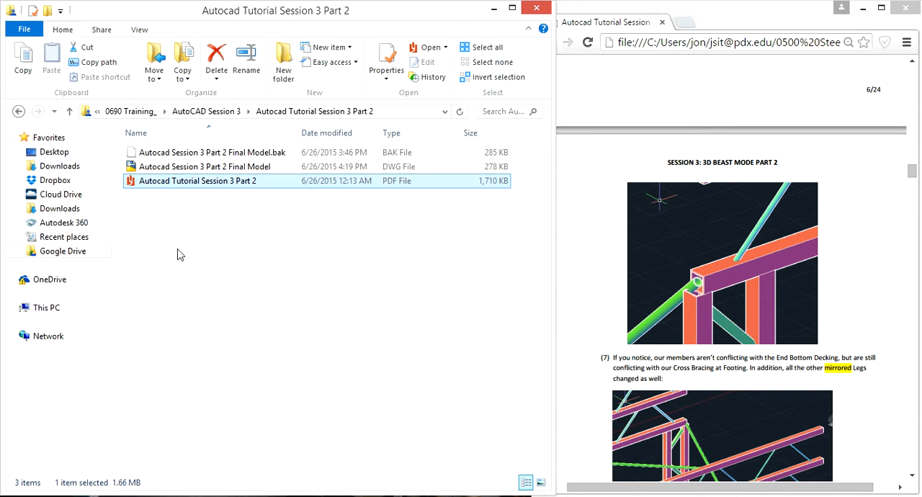
double_click(225, 168)
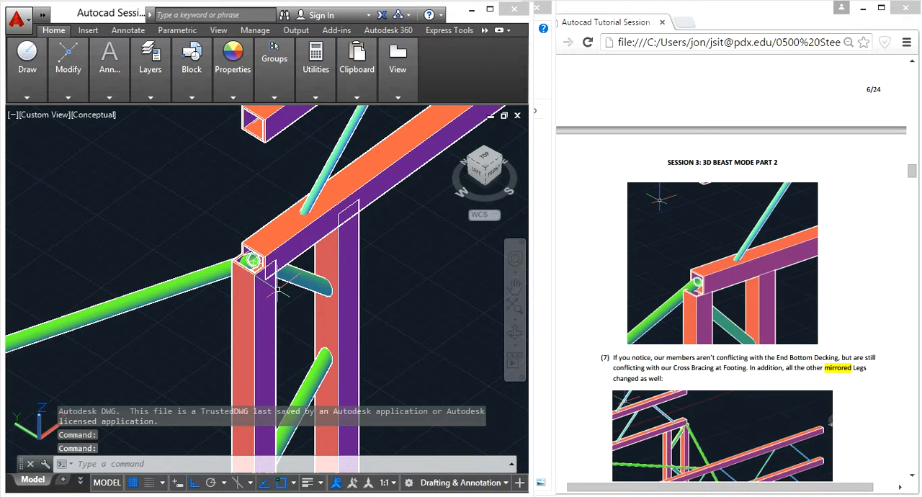
Measure the vertical distance between the leg post's top edge and the lower corner of the overlapping End Bottom Decking with DIST.
scroll(251, 261, up, 5)
scroll(248, 261, up, 2)
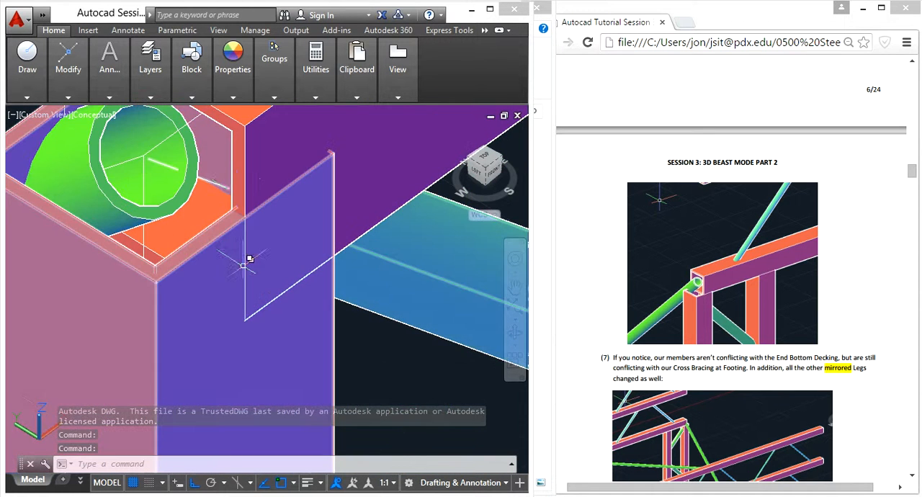
scroll(230, 239, down, 5)
scroll(267, 340, down, 5)
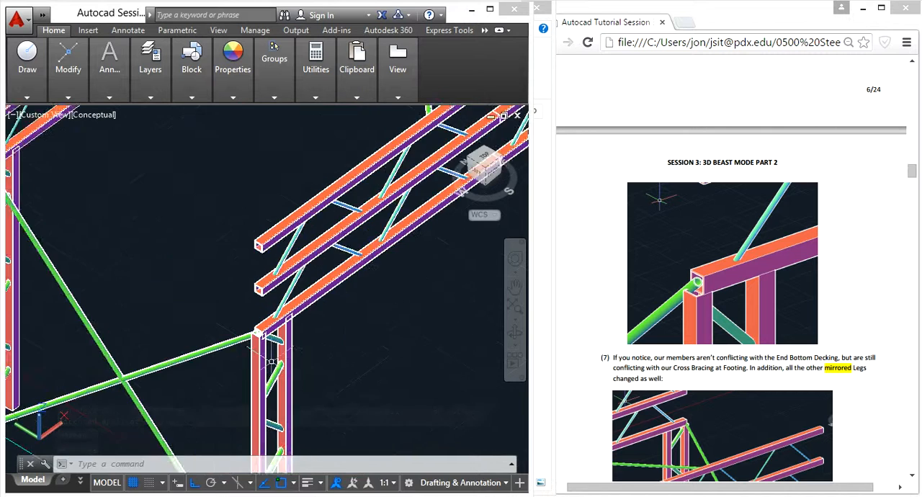
scroll(278, 159, up, 3)
scroll(286, 181, up, 2)
scroll(286, 180, up, 4)
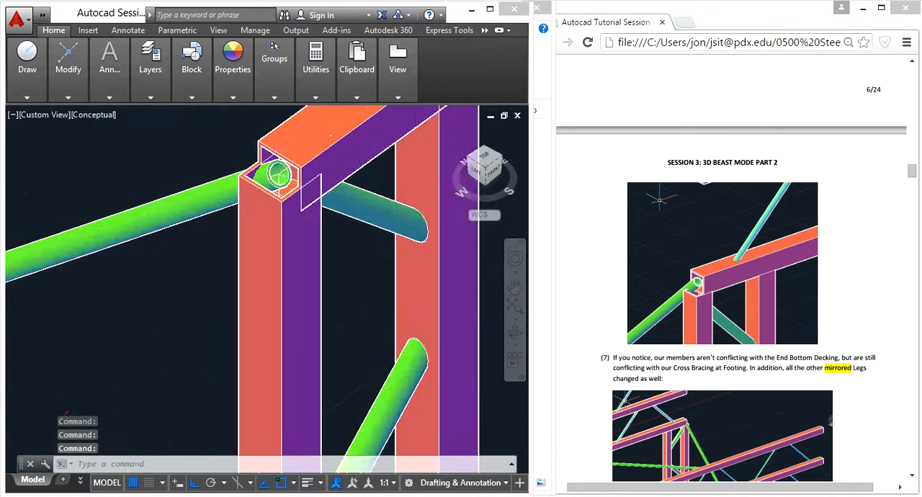
scroll(328, 218, up, 2)
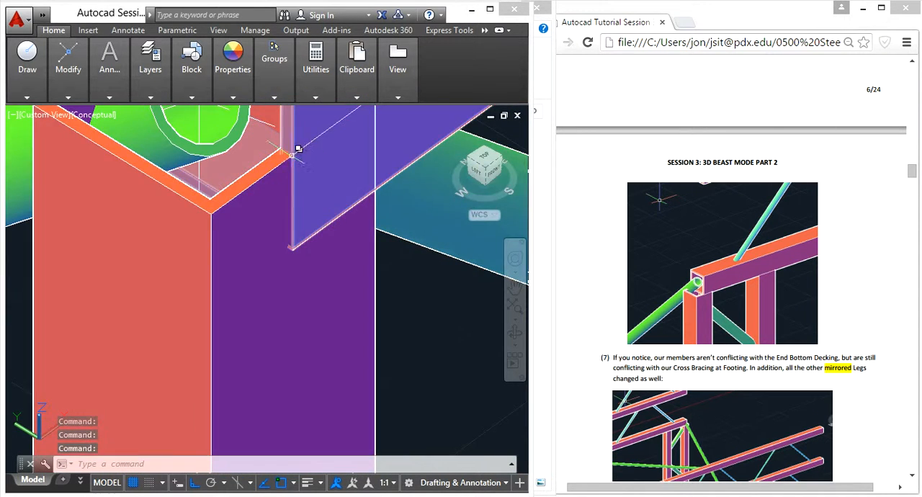
text(dist)
key(Return)
click(292, 158)
click(297, 244)
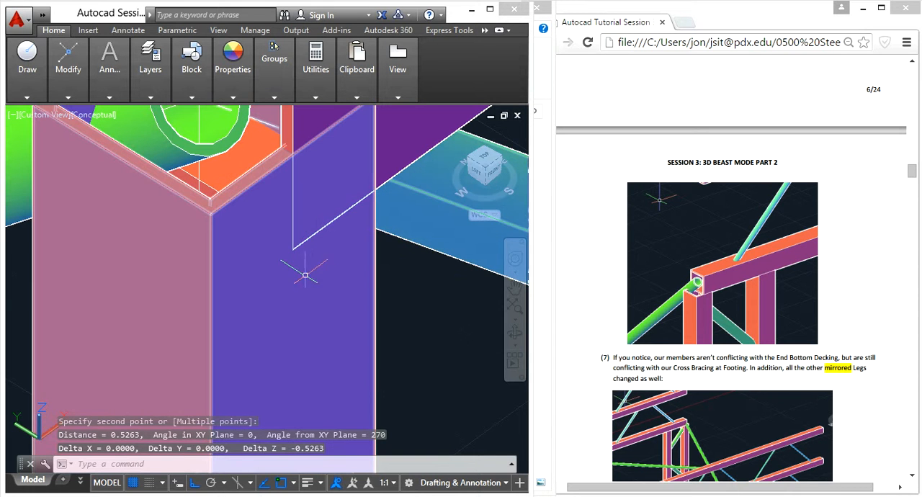
key(Escape)
Open the Leg block in the block editor with BEDIT.
scroll(309, 317, down, 4)
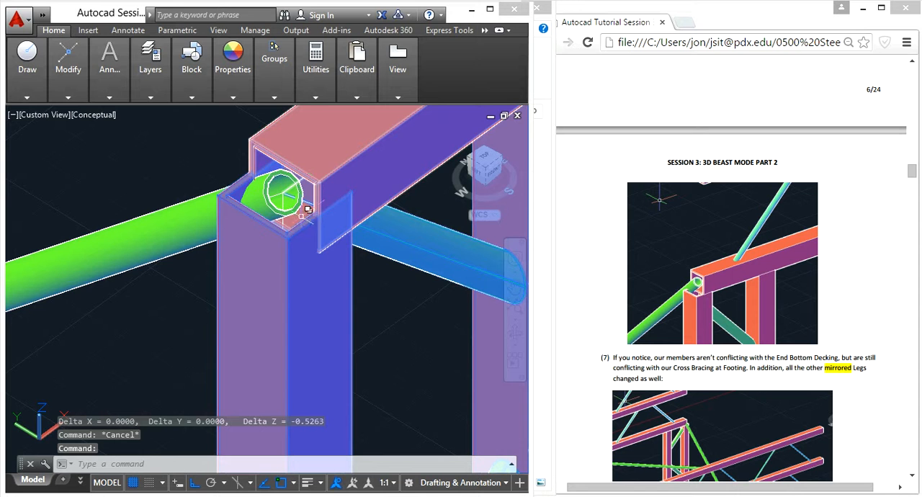
text(bedit)
key(Return)
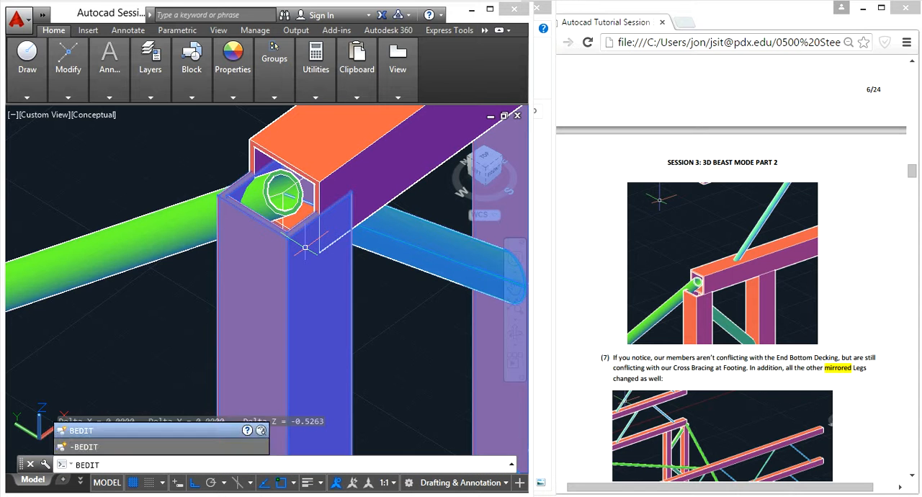
click(347, 407)
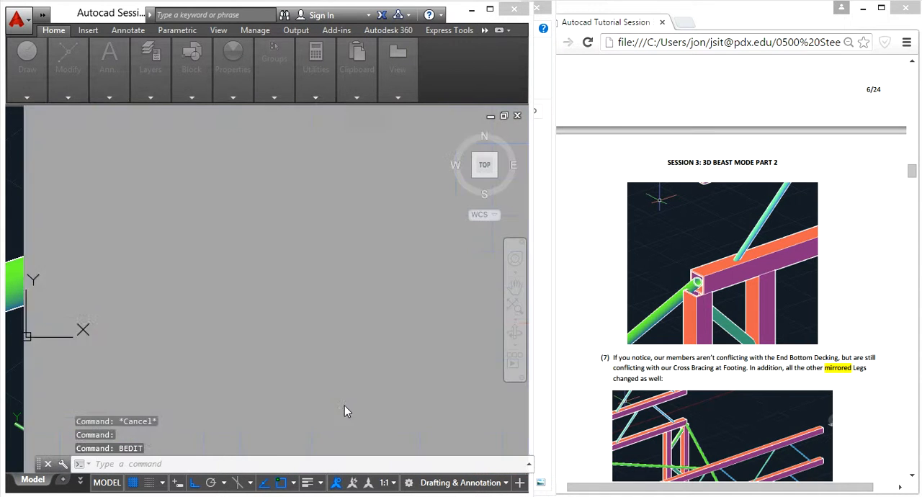
Presspull the top face of the leg post farther from the origin by -.5263.
shift+middle_drag(374, 337, 333, 274)
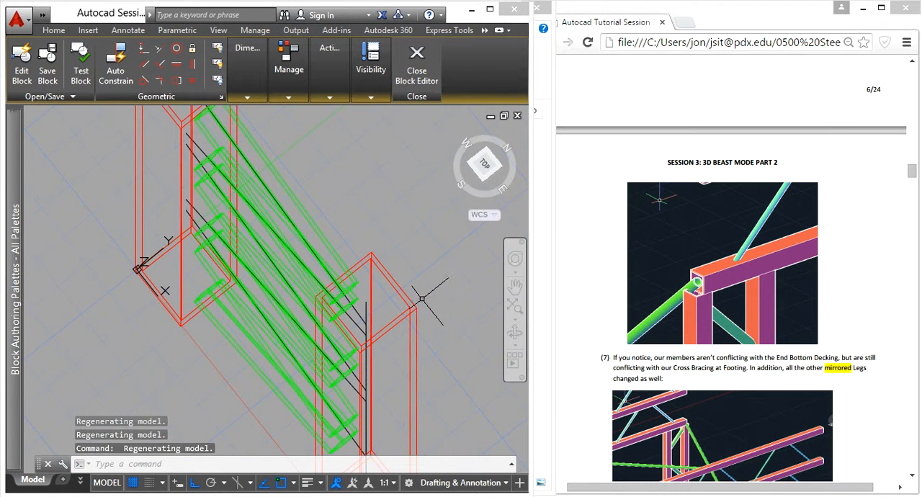
click(511, 464)
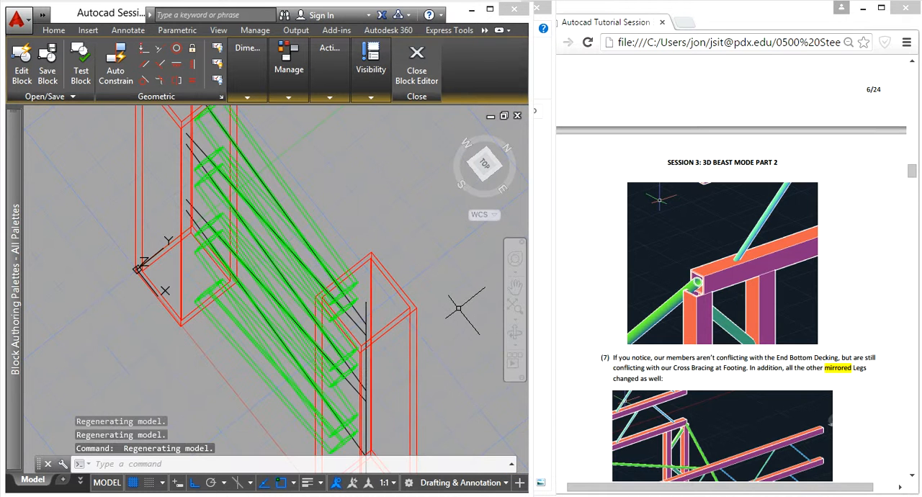
key(Escape)
text(pres)
key(Return)
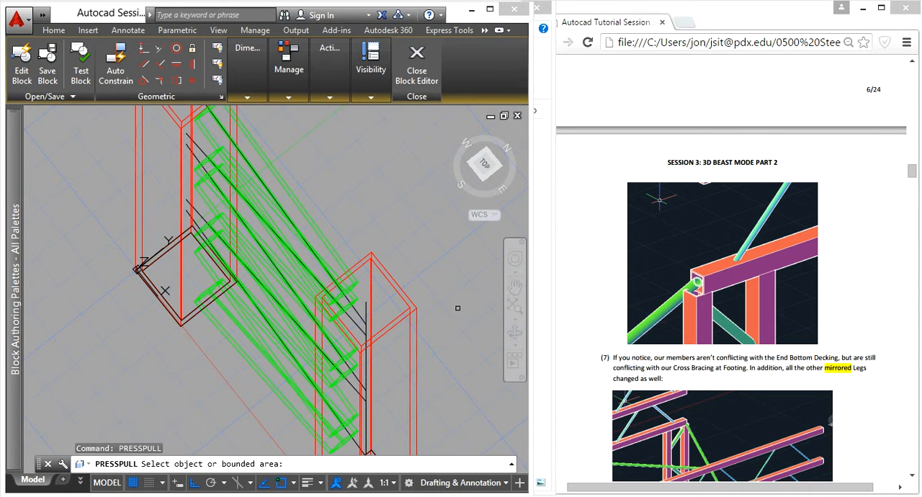
scroll(444, 300, up, 5)
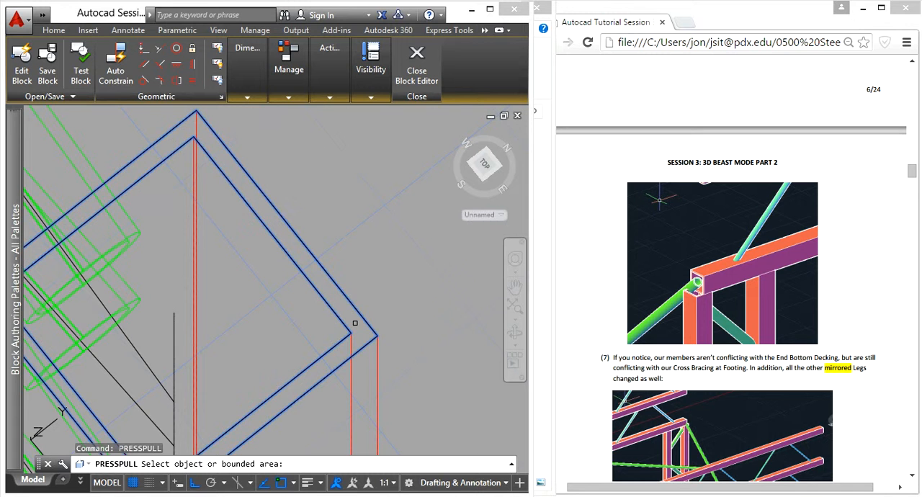
click(355, 323)
scroll(355, 323, down, 3)
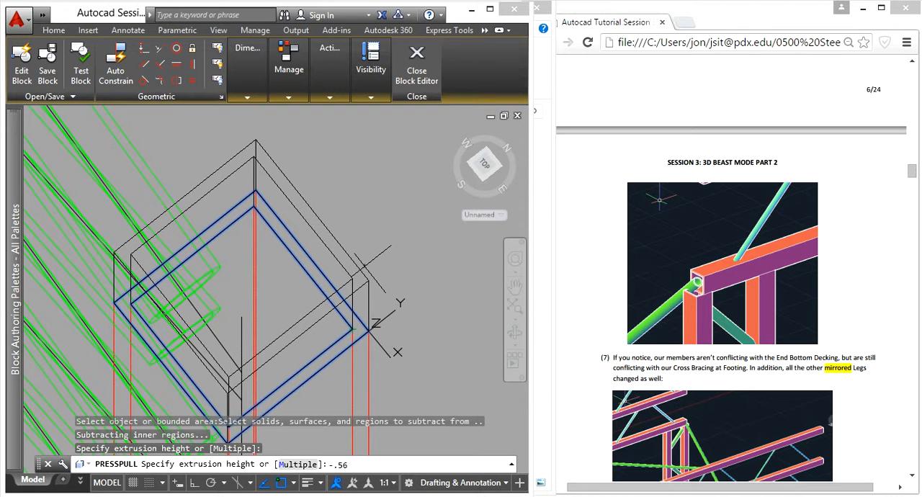
key(Return)
scroll(389, 189, down, 8)
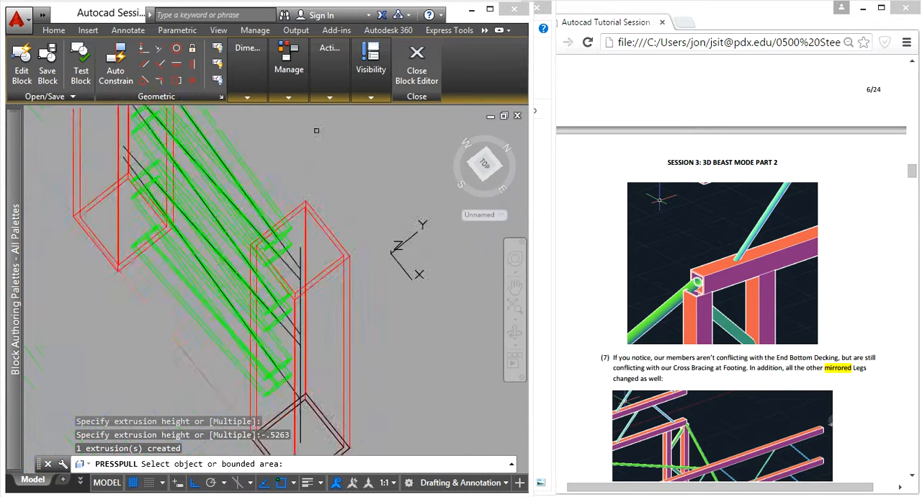
Presspull the top face of the post at the origin by -.5263 and close the block editor, saving the changes.
scroll(228, 308, up, 10)
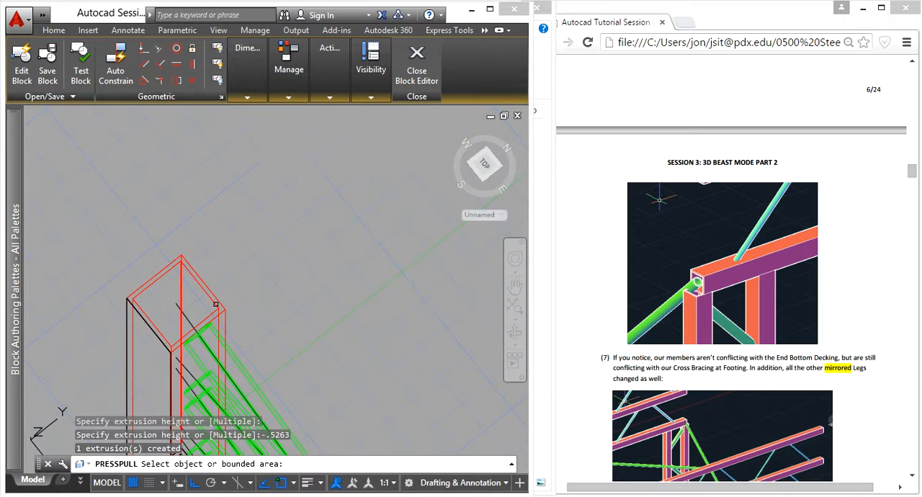
click(229, 308)
scroll(228, 308, down, 5)
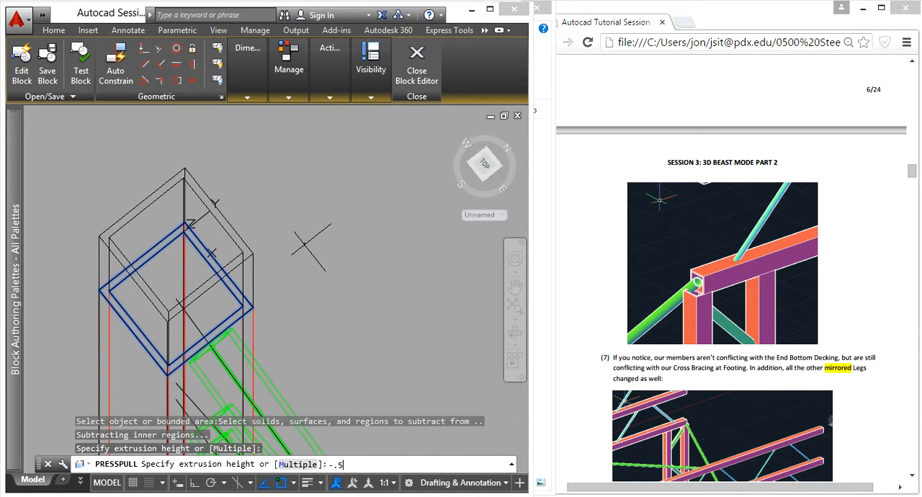
text(-.5263)
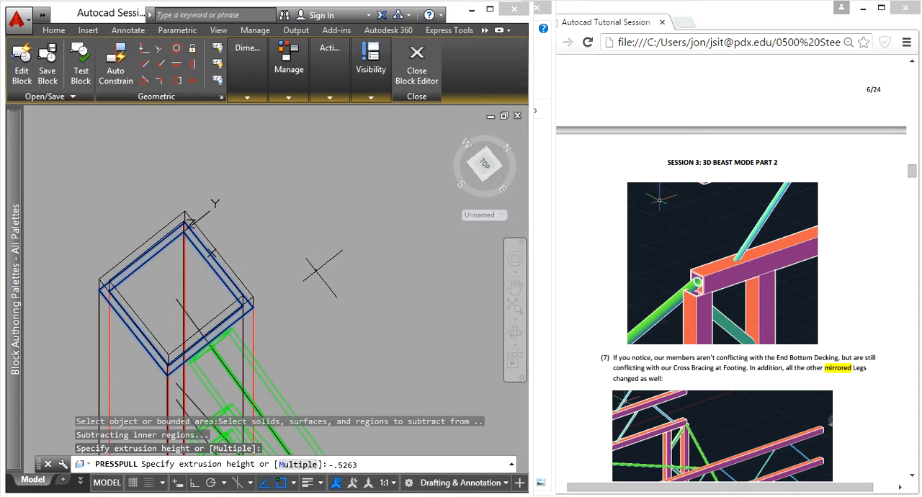
key(Return)
key(Return)
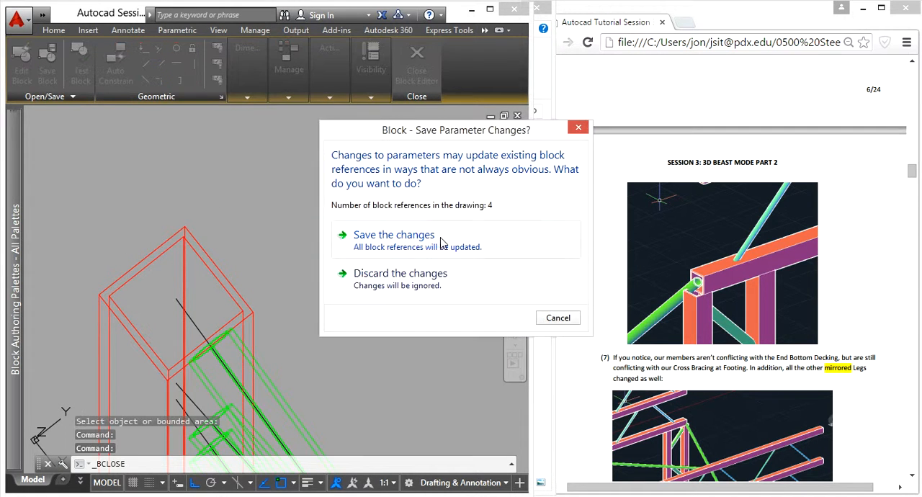
click(394, 238)
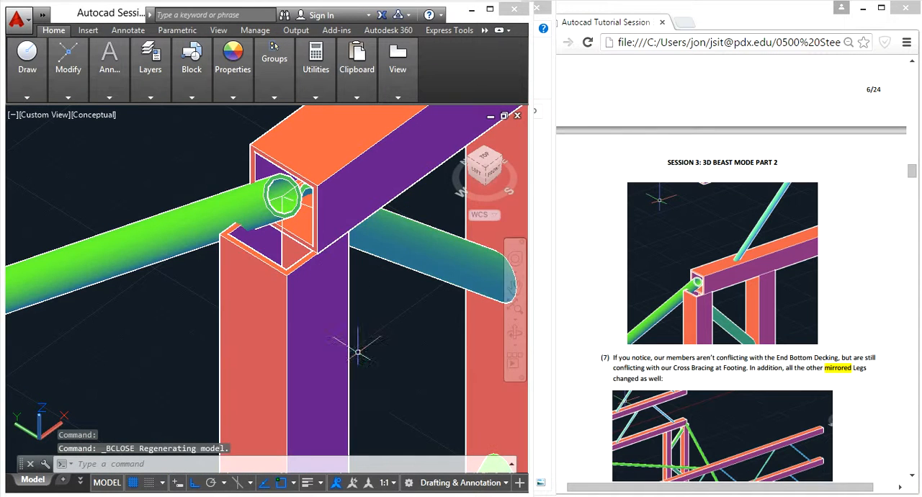
Examine the updated legs where they meet the End Bottom Decking and the footing cross bracing.
scroll(384, 374, down, 4)
middle_drag(374, 364, 297, 189)
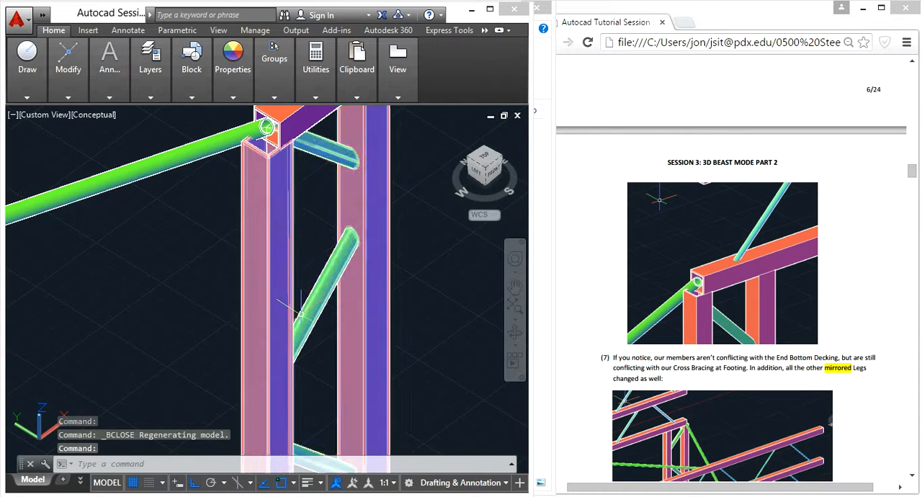
scroll(302, 315, down, 3)
middle_drag(311, 370, 240, 193)
scroll(233, 274, down, 4)
scroll(238, 402, up, 5)
scroll(238, 402, down, 4)
middle_drag(238, 402, 410, 398)
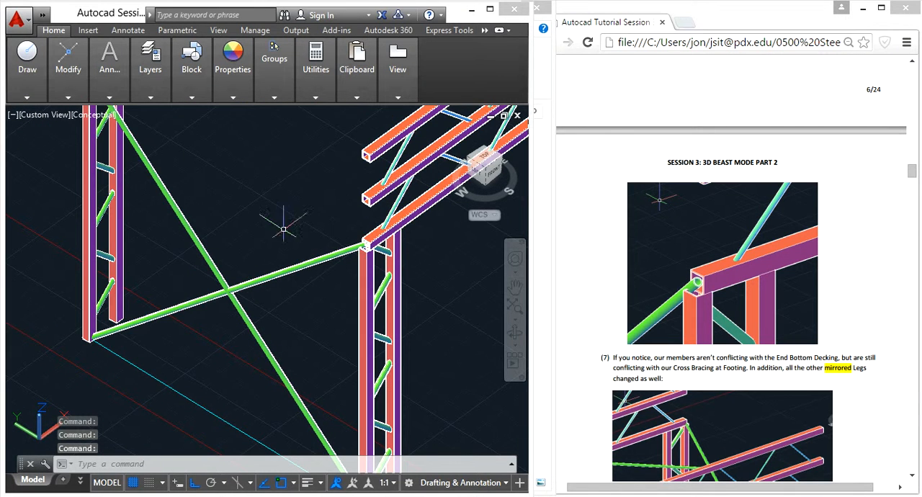
Measure the distance from the leg post's top outer corner to the bottom corner of the End Bottom Decking's end with DIST.
middle_drag(147, 209, 232, 340)
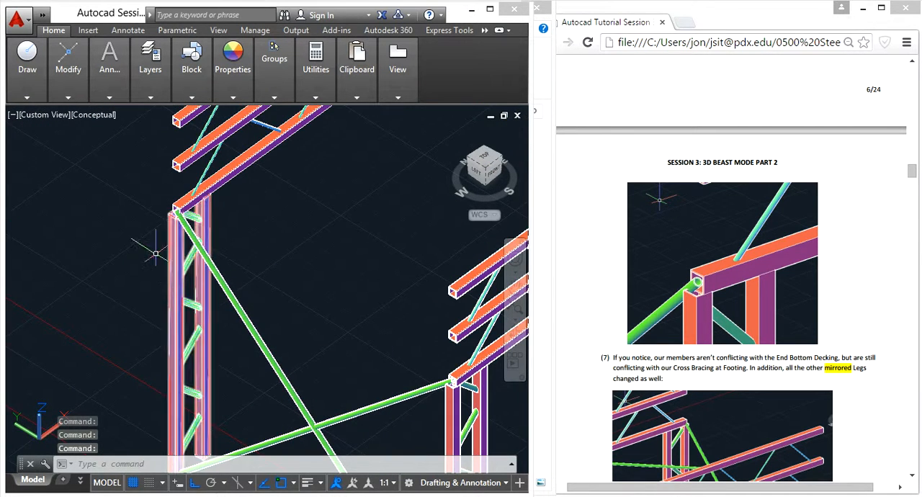
middle_drag(467, 382, 336, 295)
scroll(318, 291, up, 6)
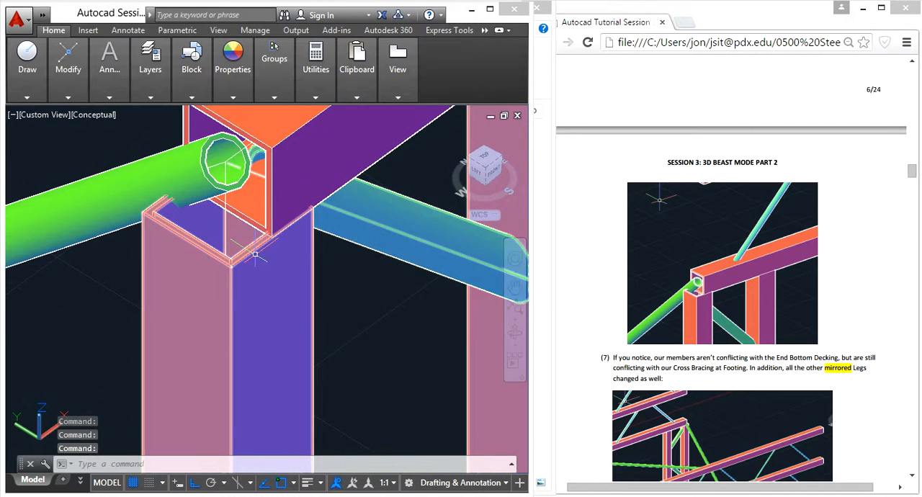
scroll(267, 234, up, 2)
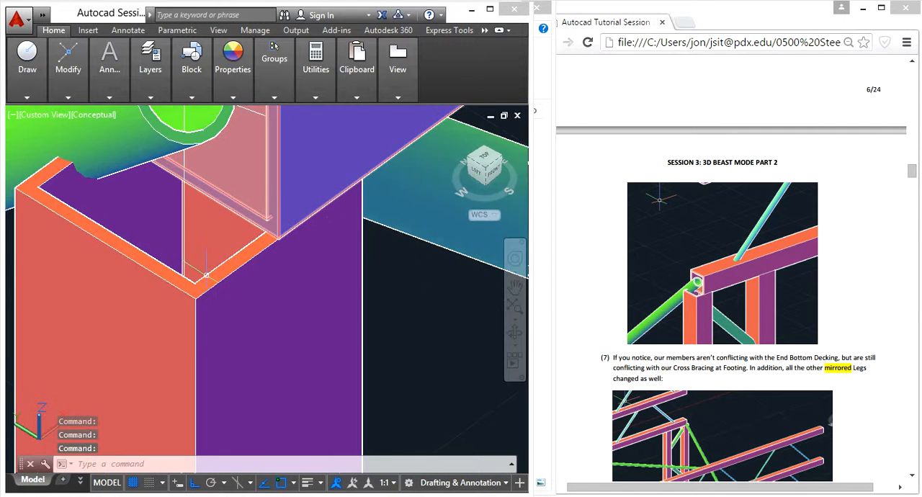
text(dist)
key(Return)
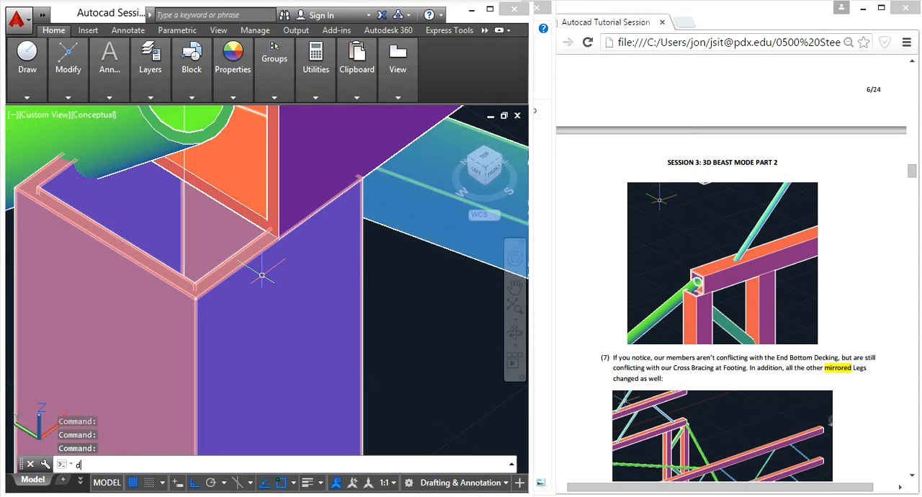
click(196, 297)
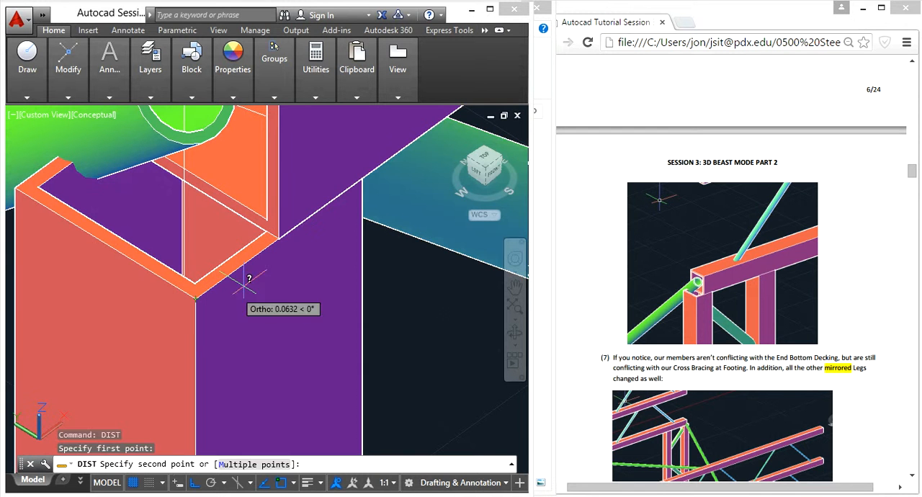
click(278, 237)
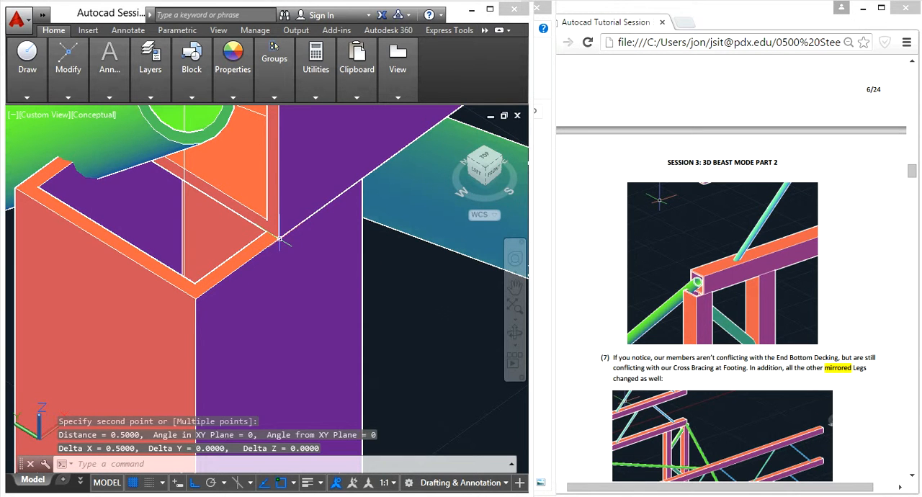
key(Escape)
Open the Leg block for editing with BEDIT.
click(254, 300)
text(bedit)
key(Return)
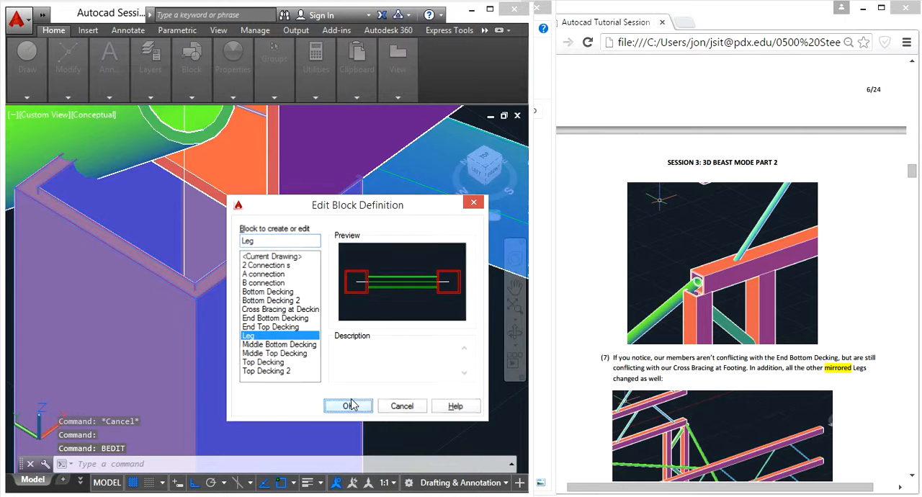
click(348, 406)
Move all of the Leg block's posts and braces .5 in the positive X direction.
scroll(310, 363, down, 2)
mouse_move(307, 385)
shift+middle_down()
mouse_move(346, 356)
mouse_move(334, 350)
mouse_move(370, 342)
shift+middle_up()
scroll(371, 342, down, 2)
scroll(371, 341, down, 2)
click(402, 454)
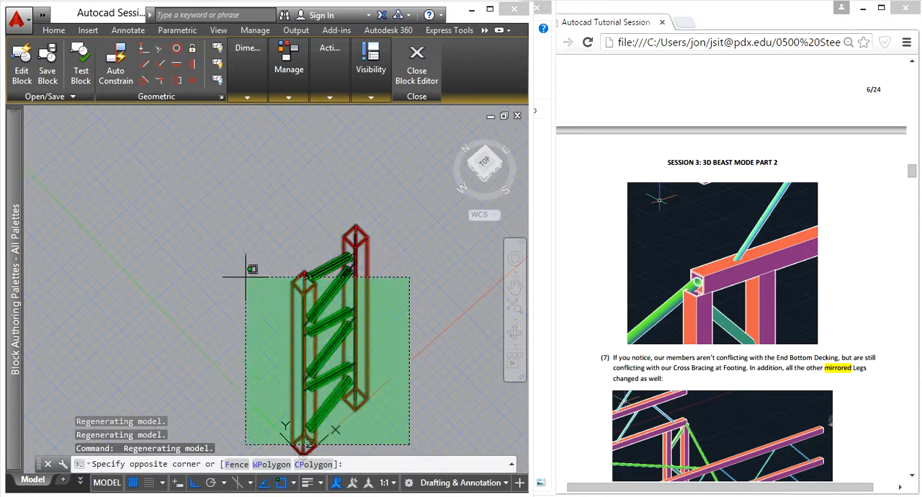
click(256, 310)
text(m)
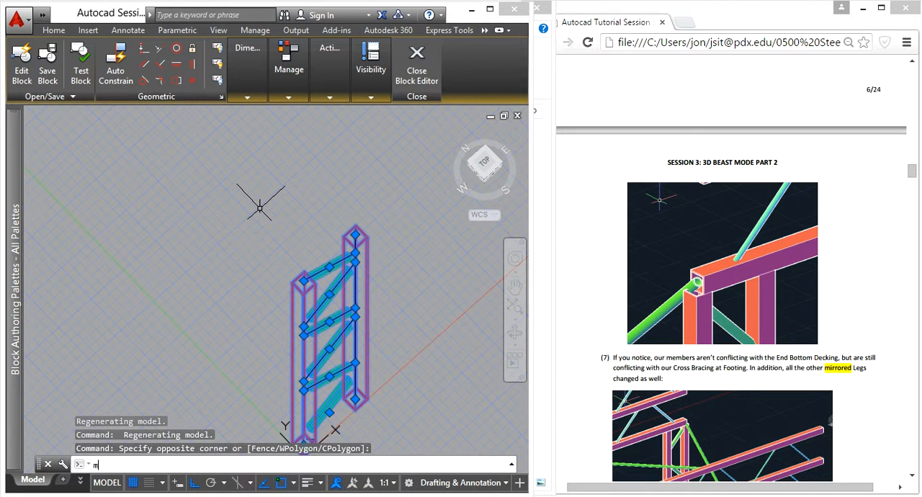
key(Return)
click(208, 248)
text(.)
key(Return)
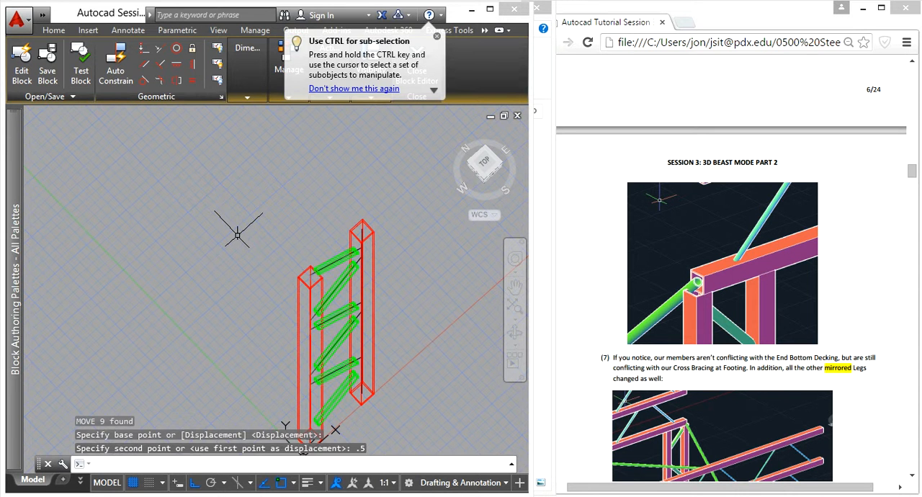
key(Escape)
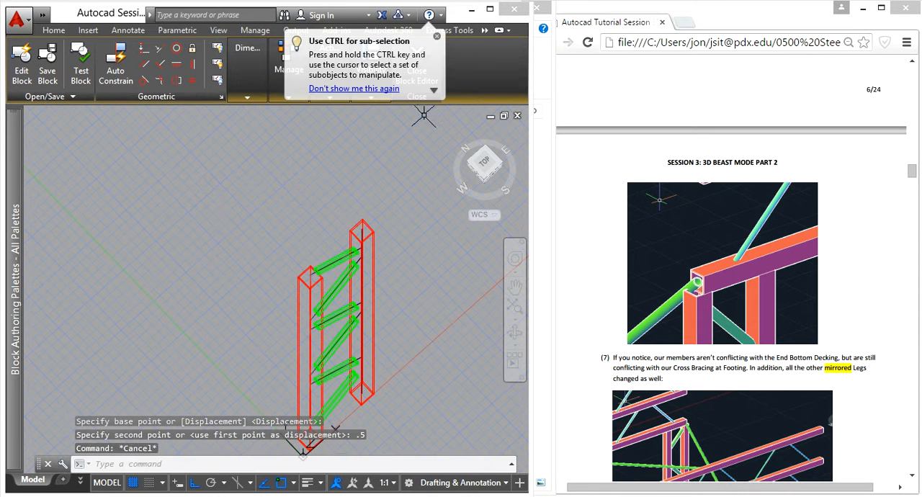
Close the block editor, saving the changes to Leg.
click(437, 37)
click(416, 63)
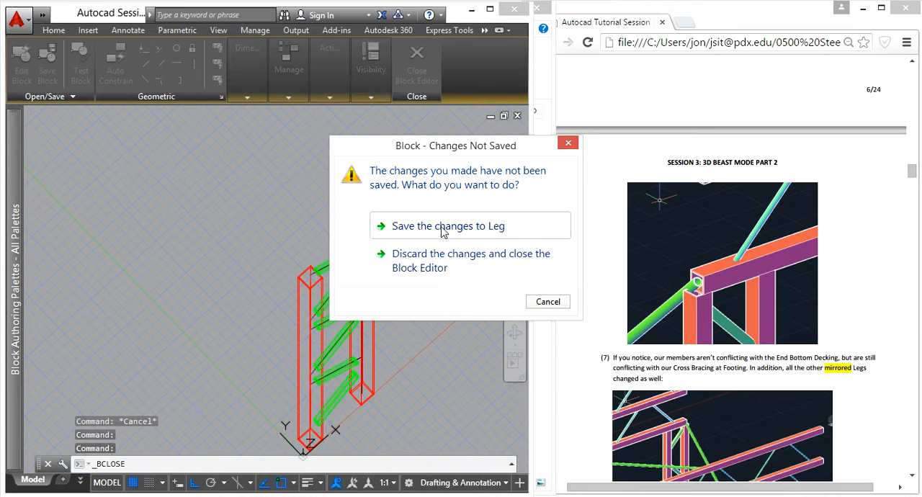
click(442, 226)
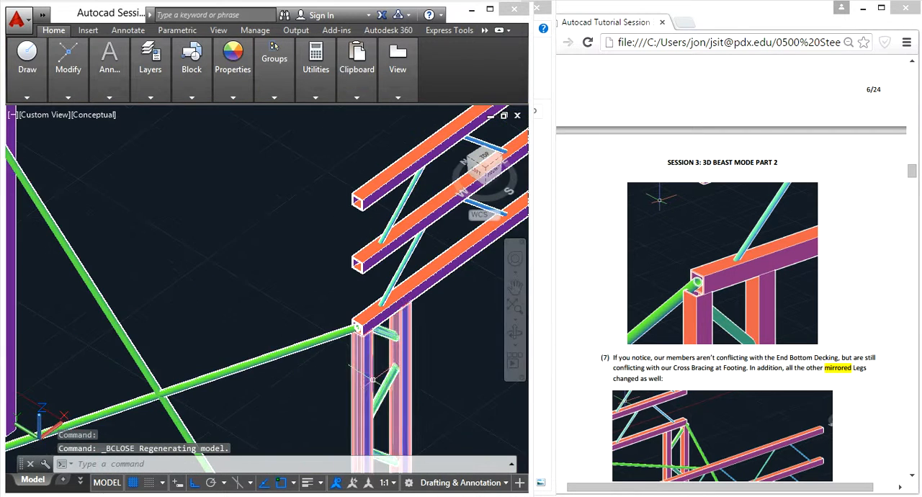
Look over the moved legs and read tutorial steps 7 to 12 on the legs and cross bracing.
middle_drag(373, 378, 274, 236)
scroll(273, 236, down, 3)
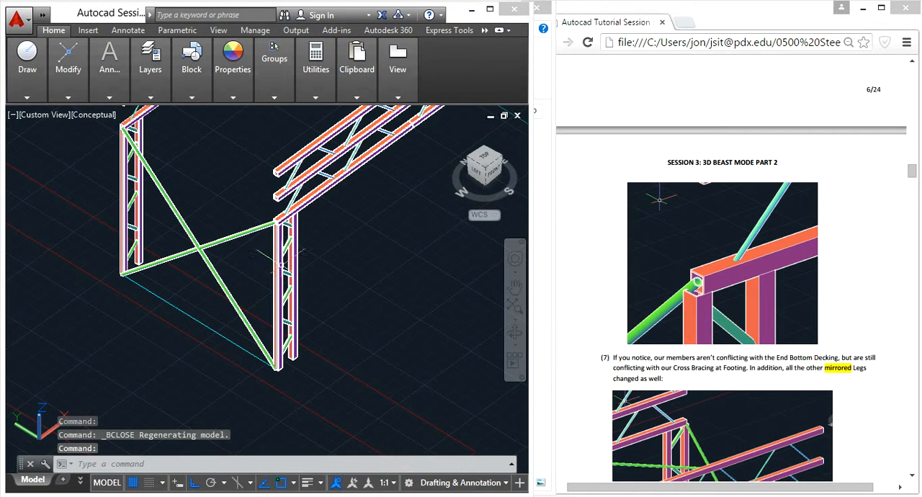
click(818, 314)
scroll(850, 313, down, 15)
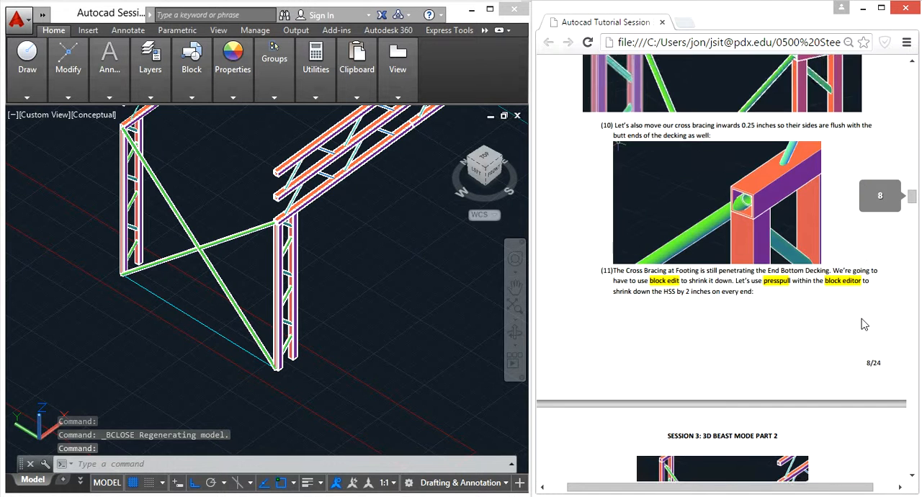
scroll(865, 325, down, 2)
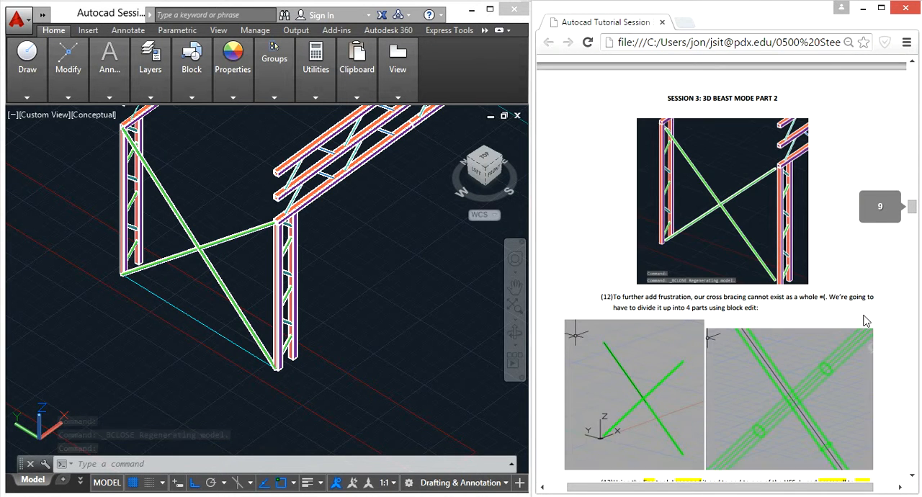
scroll(866, 321, up, 7)
scroll(866, 321, down, 3)
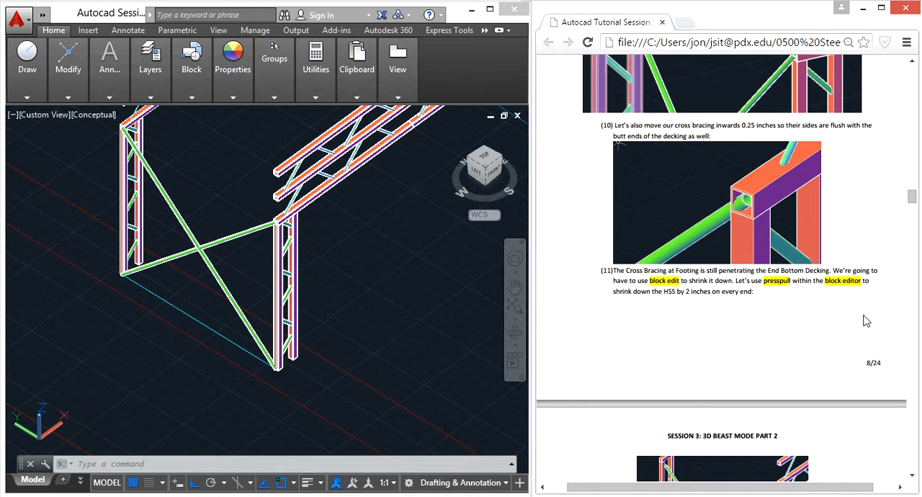
scroll(866, 321, up, 10)
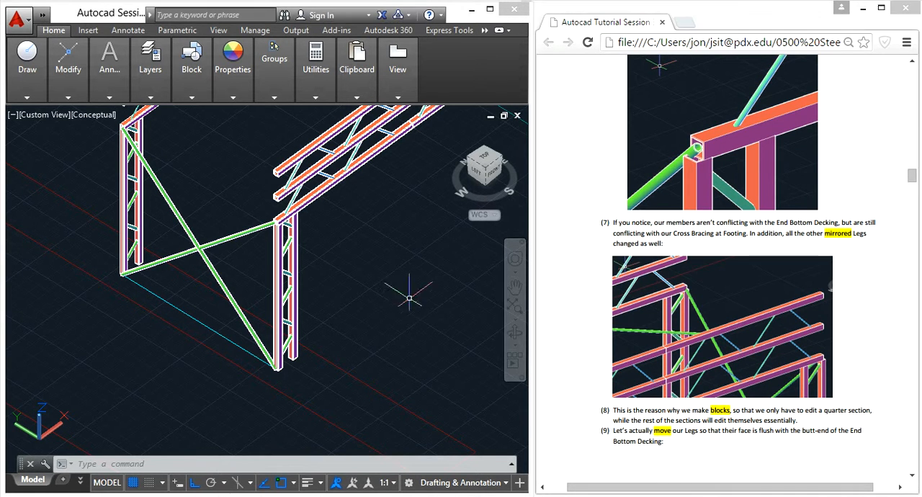
Examine how the moved legs meet the End Bottom Decking on both sides of the bridge.
click(87, 213)
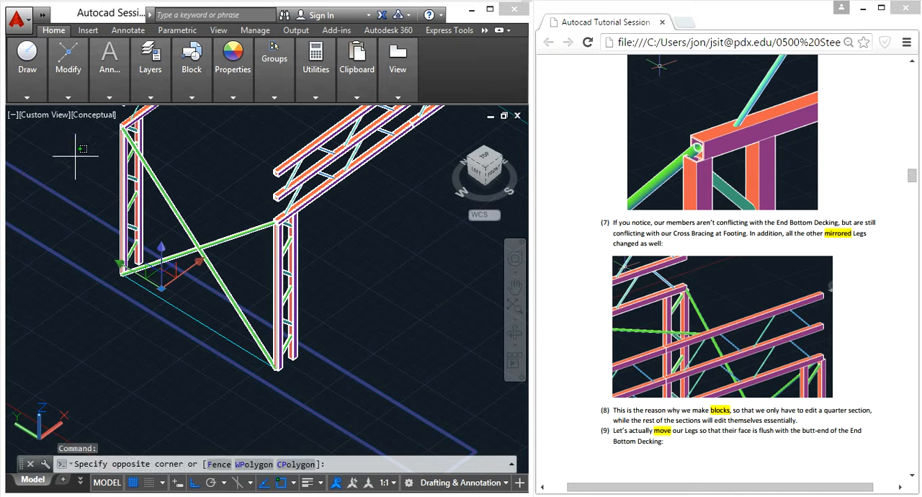
key(Escape)
scroll(93, 147, up, 3)
middle_drag(107, 179, 162, 373)
scroll(221, 307, up, 5)
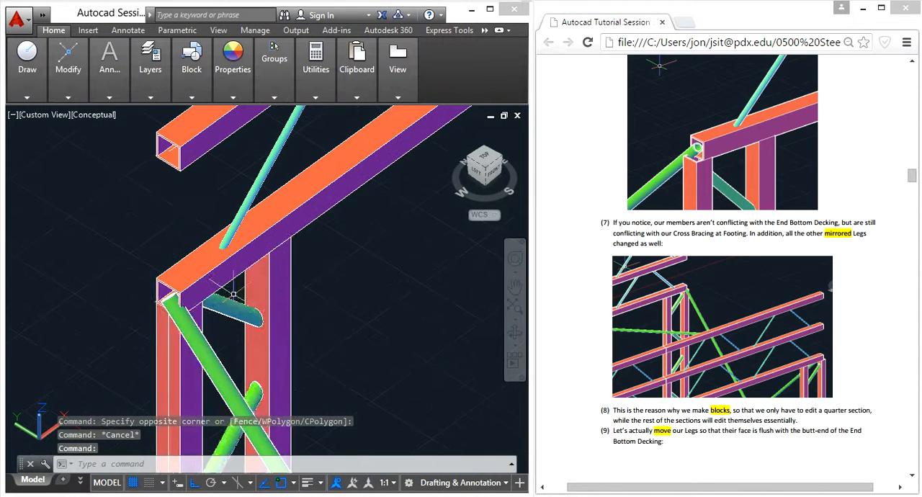
scroll(246, 319, down, 8)
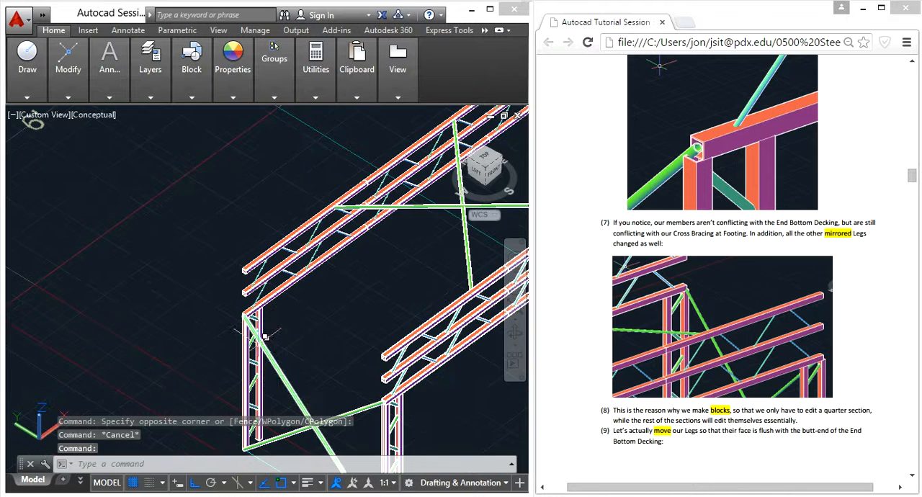
middle_drag(435, 428, 250, 330)
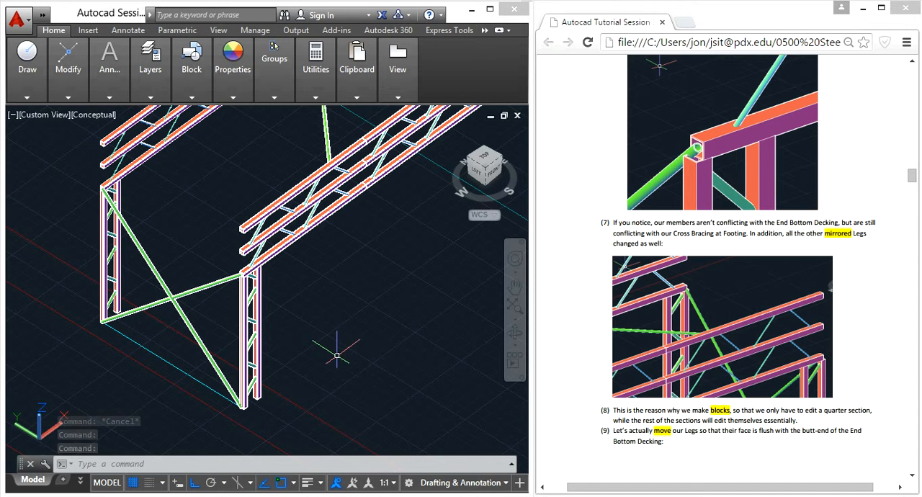
Read tutorial steps 10 and 11 and inspect the footing cross brace where it meets the butt end of the End Bottom Decking.
scroll(870, 327, down, 5)
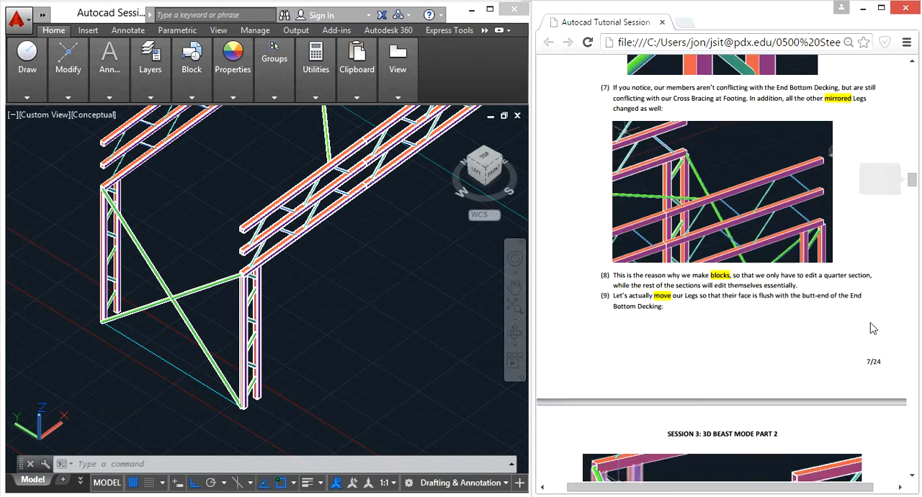
scroll(820, 240, down, 5)
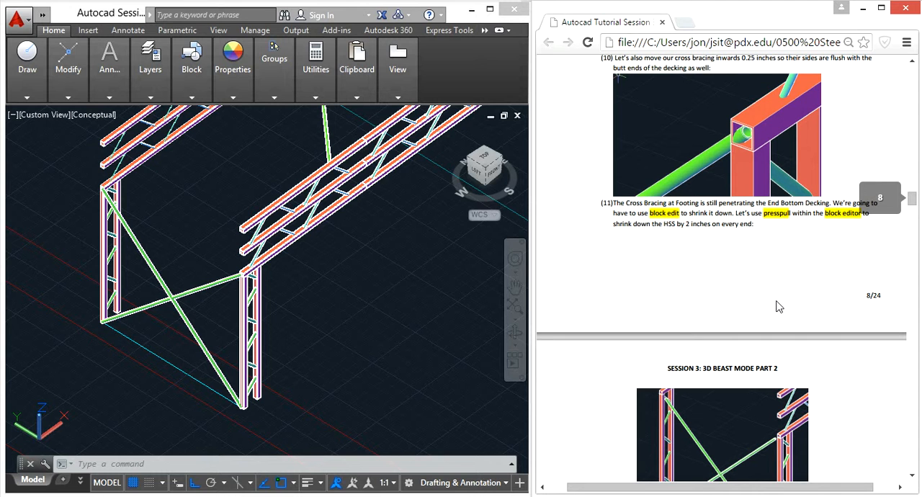
click(323, 315)
click(304, 298)
scroll(216, 259, up, 10)
shift+middle_drag(187, 270, 222, 264)
scroll(220, 264, down, 3)
scroll(282, 343, down, 4)
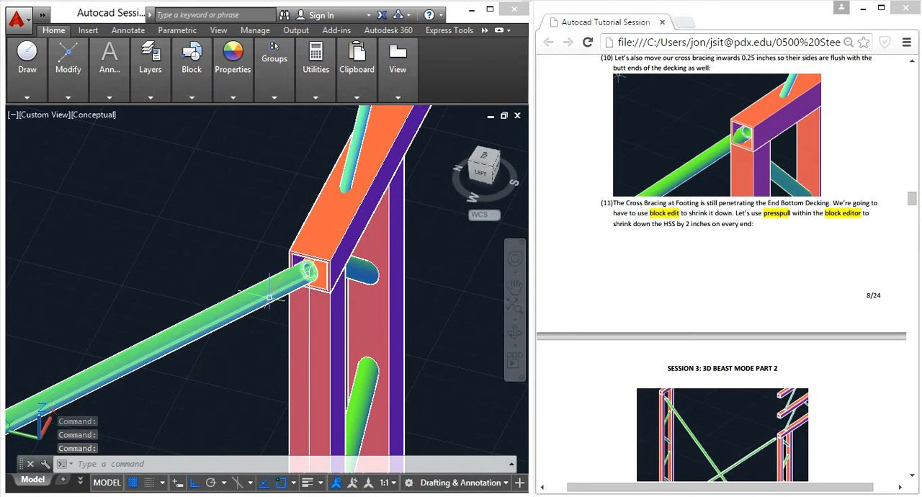
scroll(274, 292, up, 4)
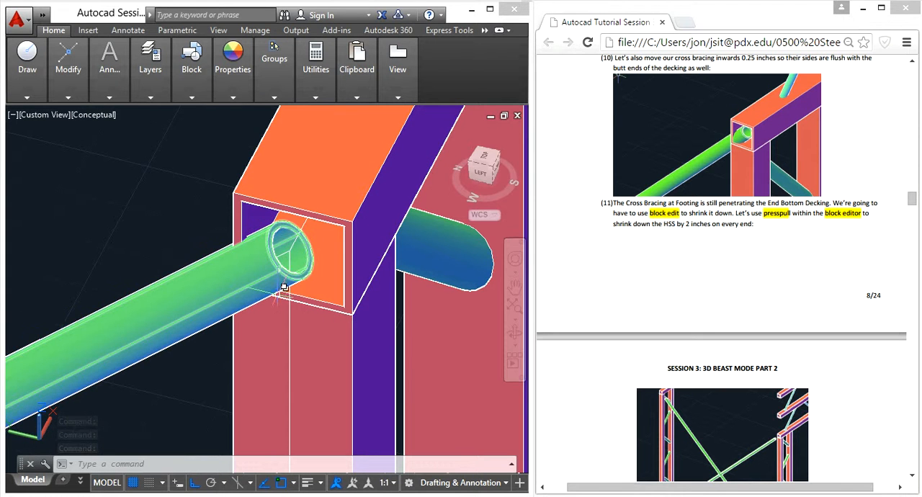
click(285, 285)
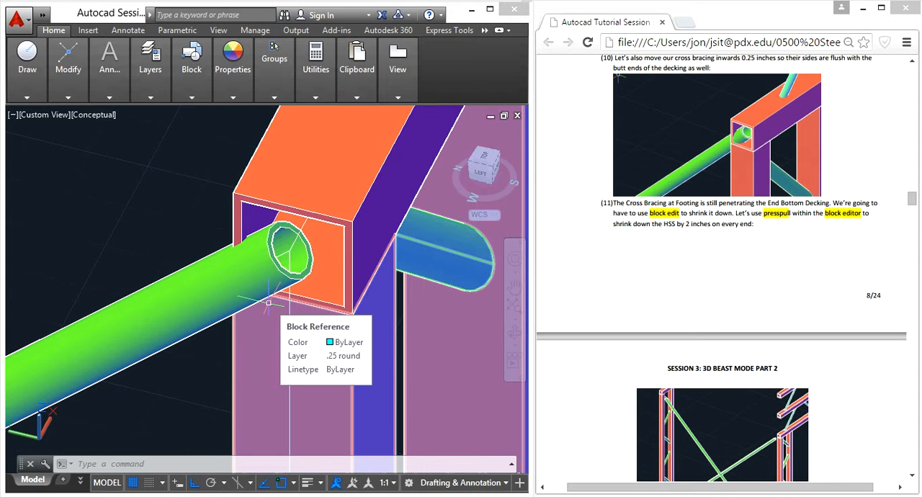